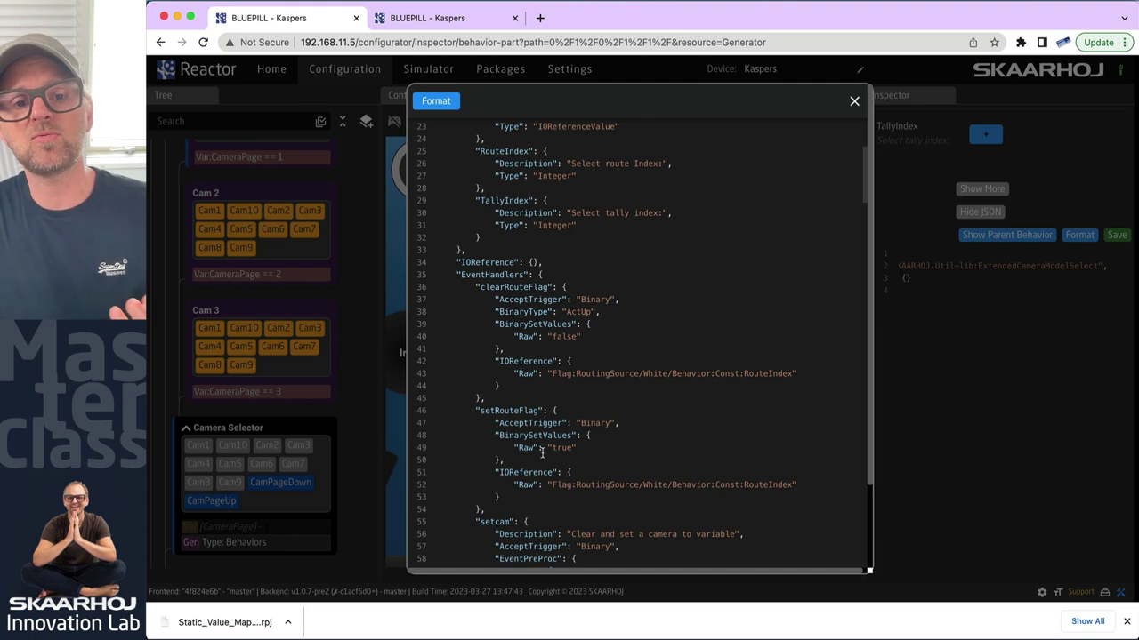
# Examine the setcam, setframelinkwindow and setmodel event handlers in the behavior JSON, including the variables they set, and close the JSON view.
pyautogui.scroll(-5, 547, 485)
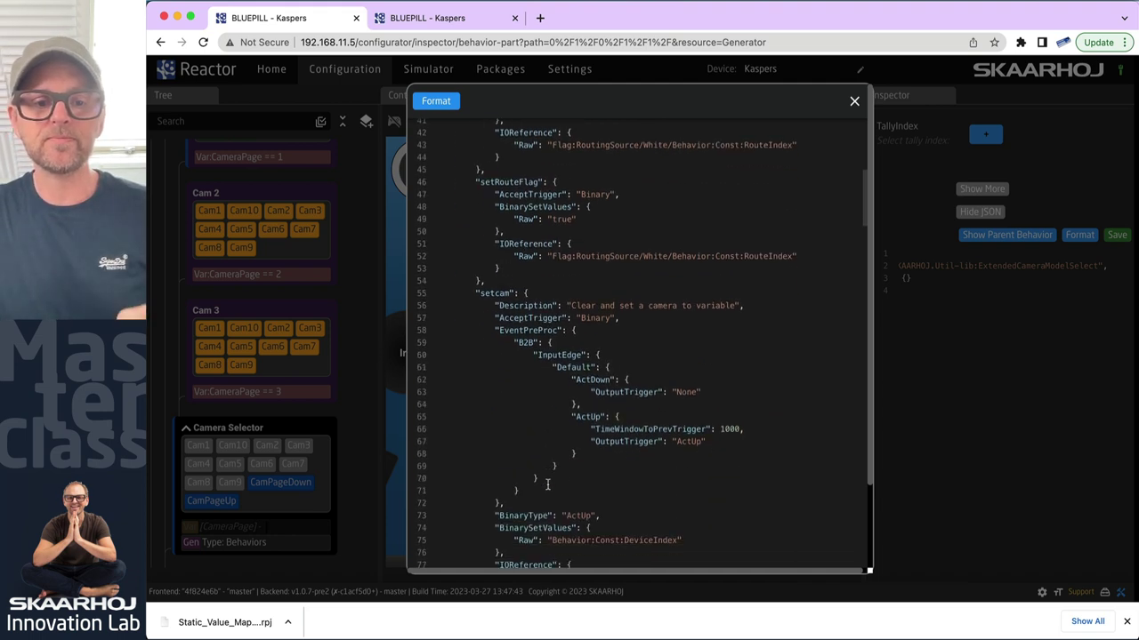
pyautogui.scroll(-3, 546, 415)
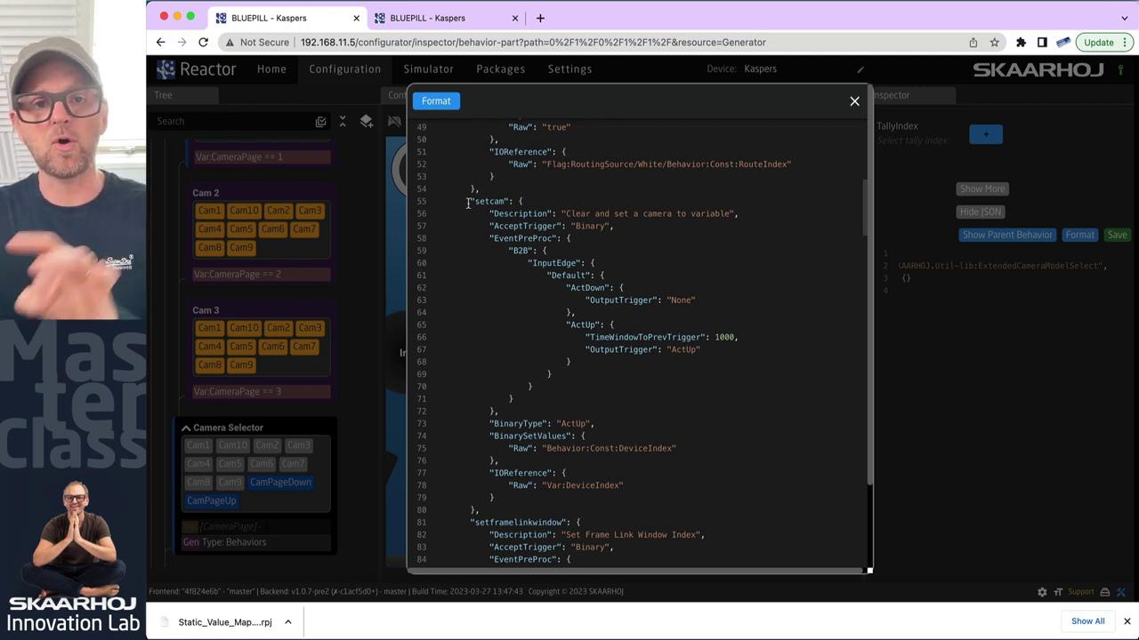
pyautogui.moveTo(468, 202); pyautogui.dragTo(492, 514)
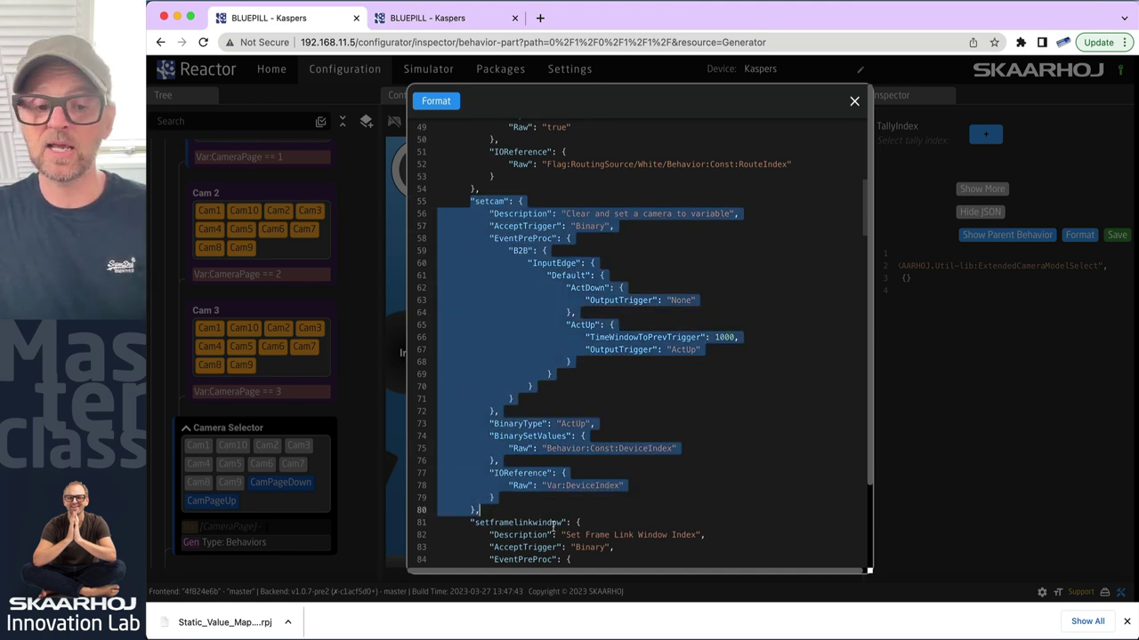
pyautogui.scroll(-10, 553, 527)
pyautogui.scroll(-2, 537, 468)
pyautogui.scroll(7, 539, 468)
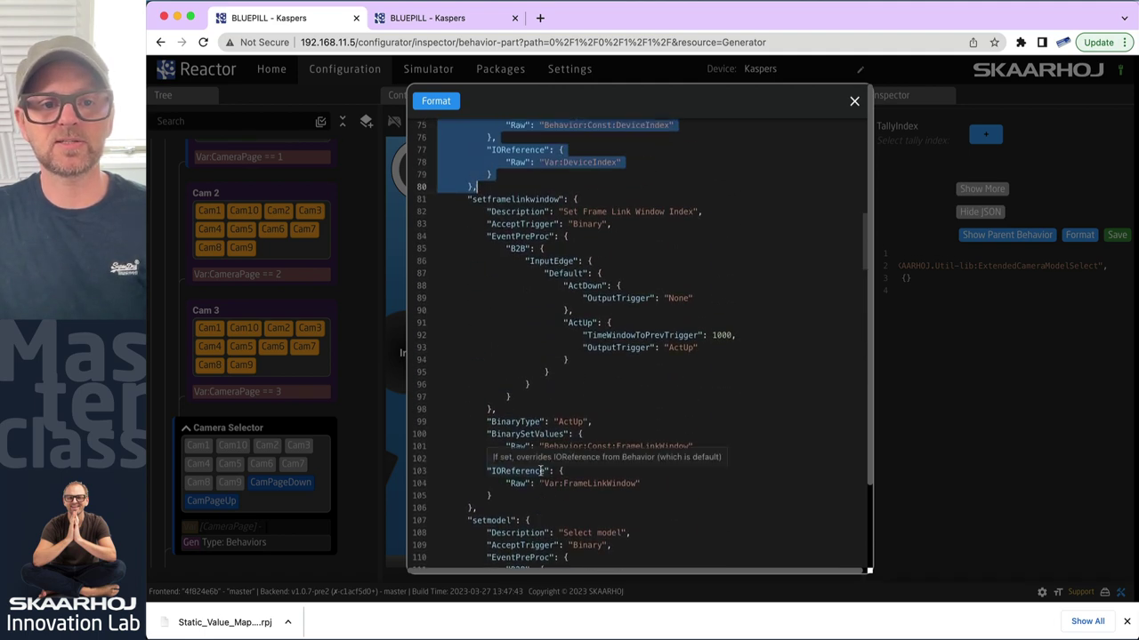
pyautogui.scroll(-5, 541, 471)
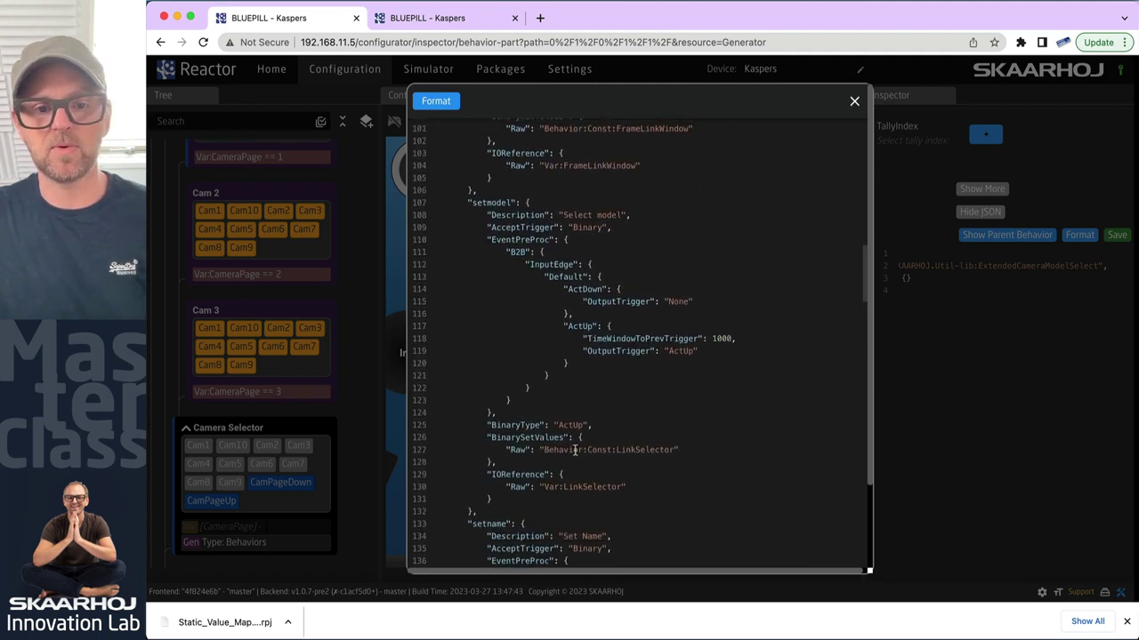
pyautogui.moveTo(484, 511); pyautogui.dragTo(457, 203)
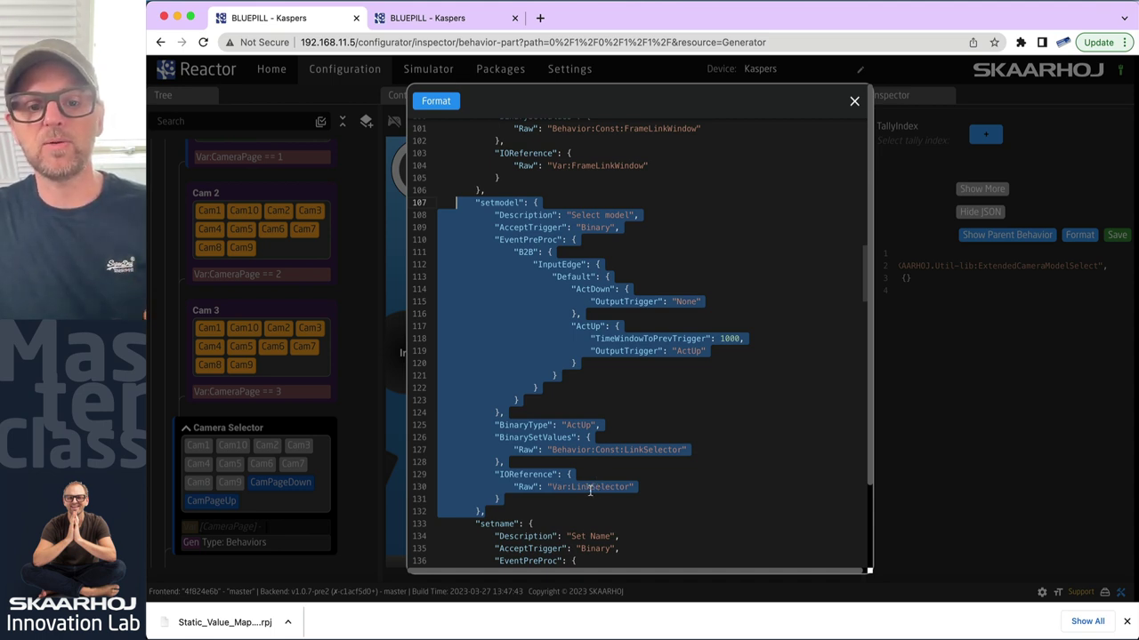
pyautogui.scroll(-1, 614, 490)
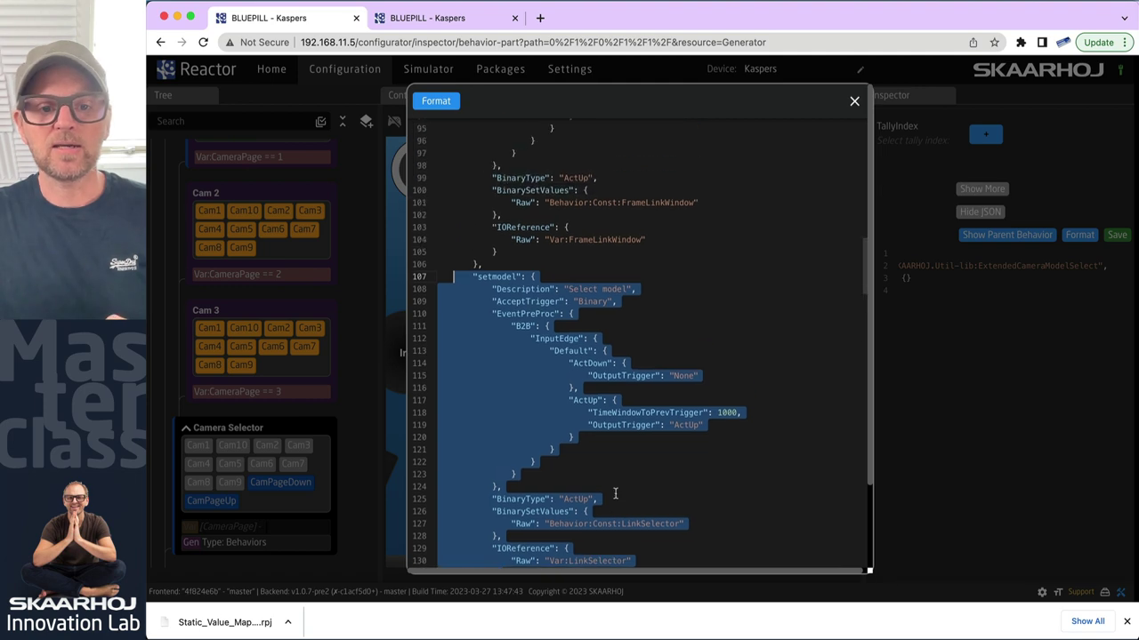
pyautogui.scroll(2, 618, 493)
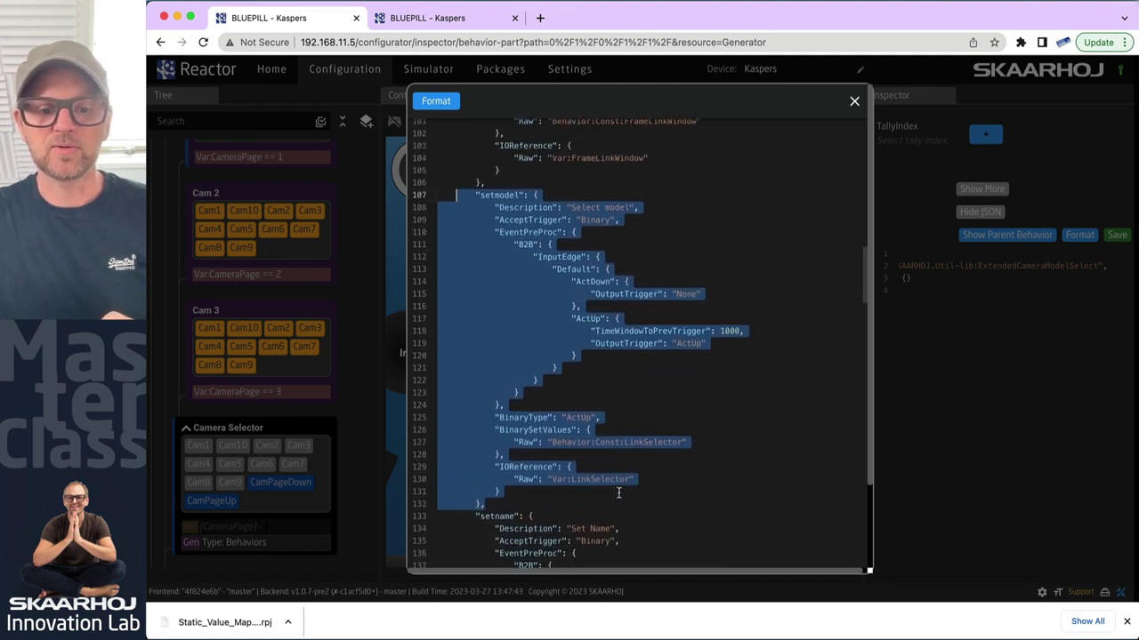
pyautogui.click(854, 101)
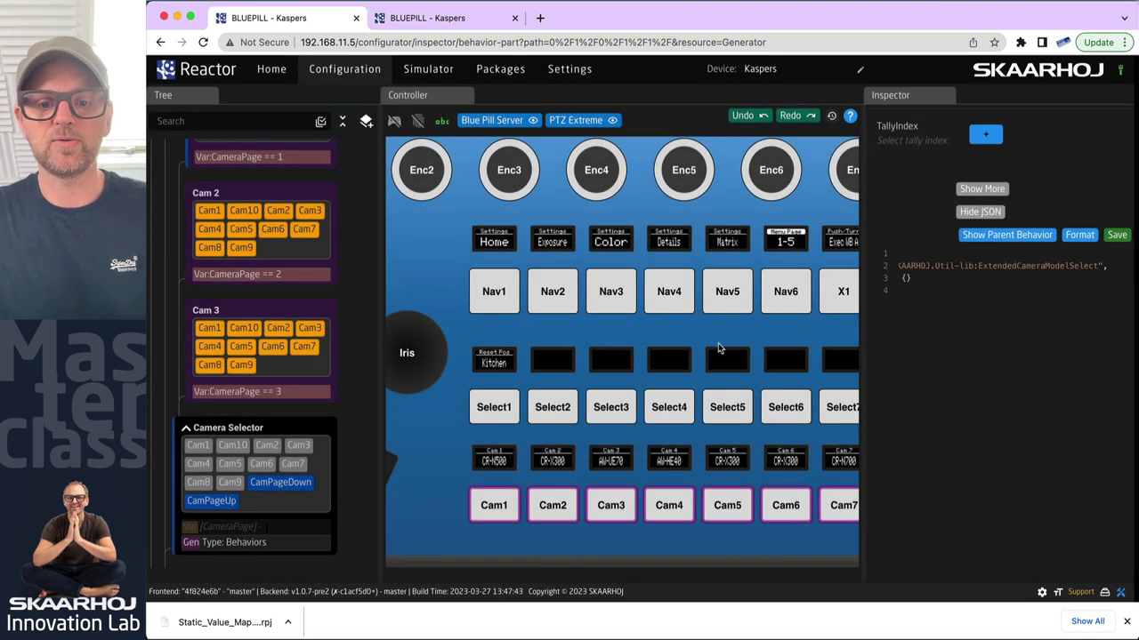
# Open the Our Custom Stuff layer and review the variables defined on the SKAARHOJ.Controllers.PTZExtreme.Generic layer.
pyautogui.moveTo(763, 333); pyautogui.dragTo(444, 342)
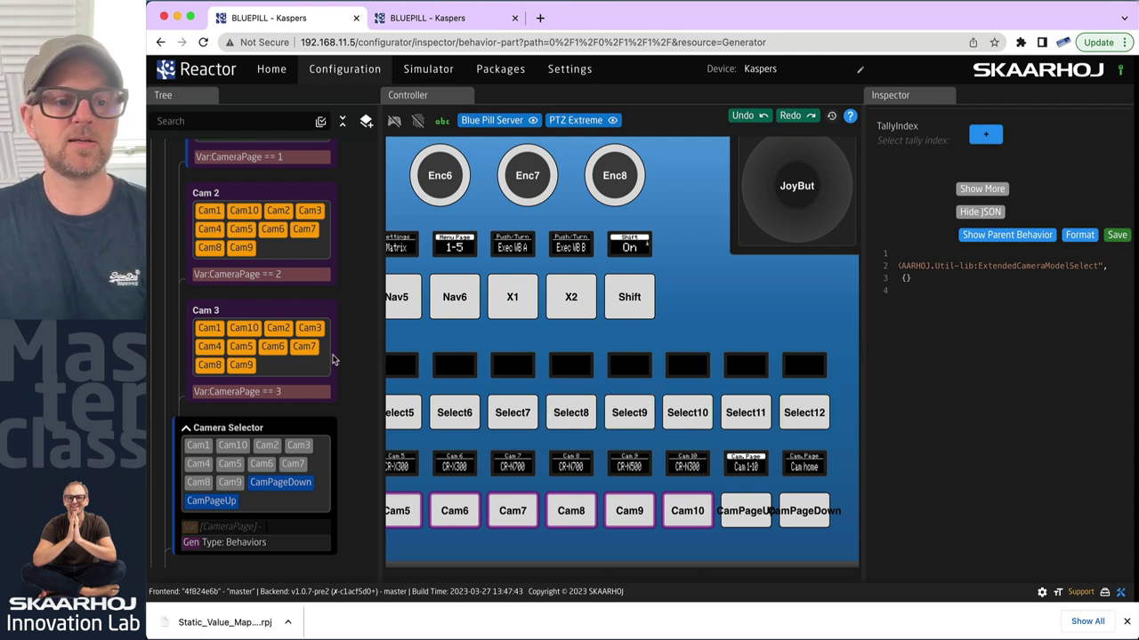
pyautogui.scroll(5, 286, 307)
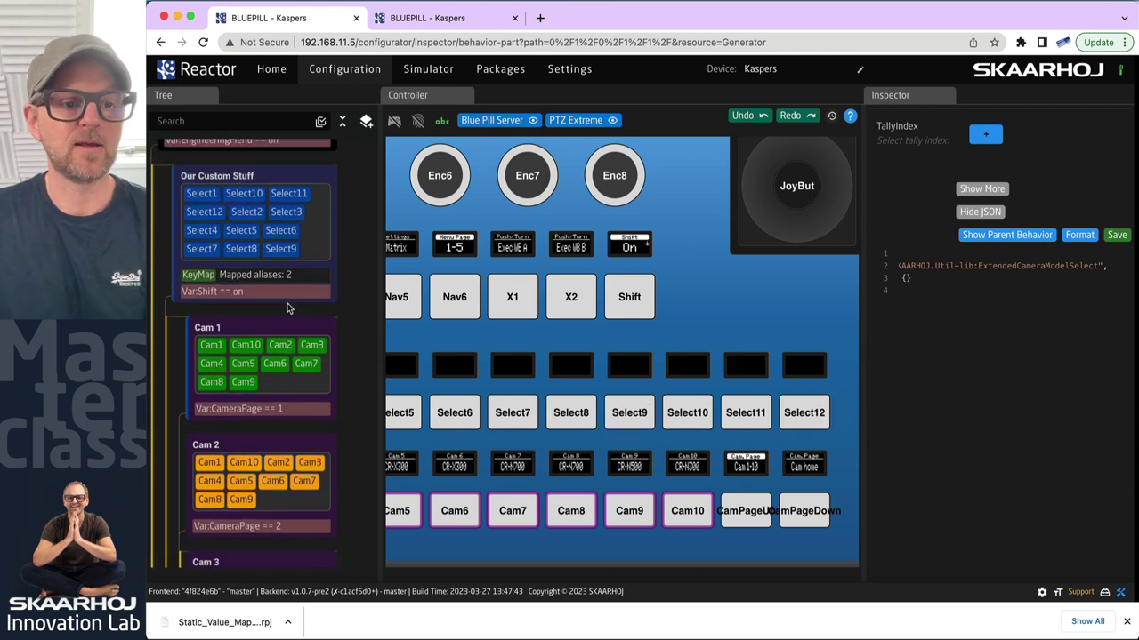
pyautogui.click(252, 177)
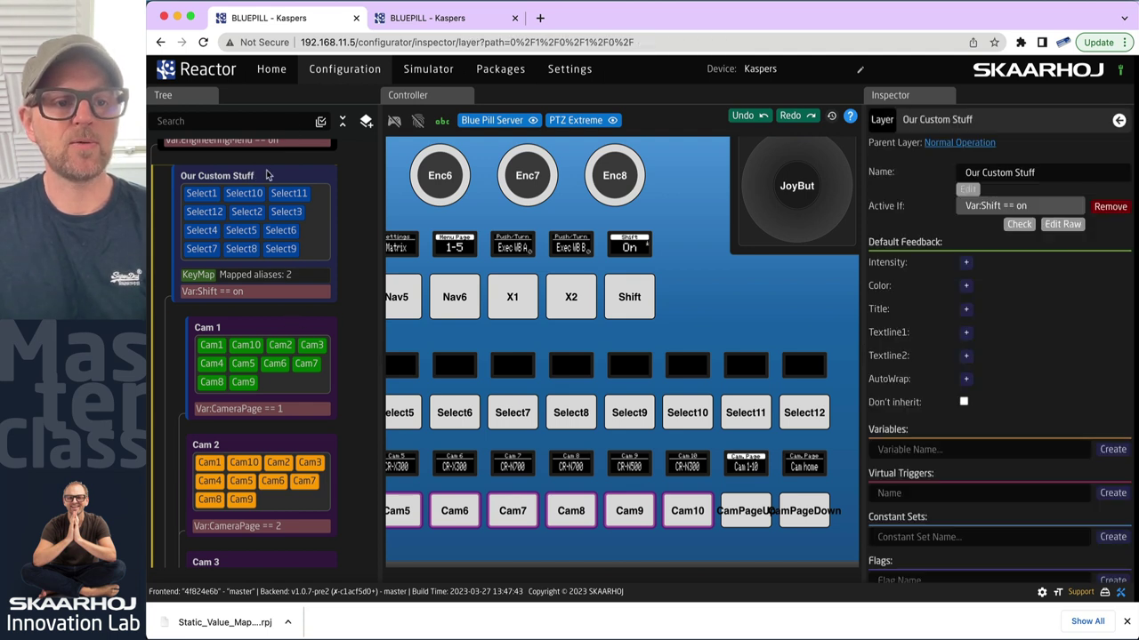
pyautogui.rightClick(257, 180)
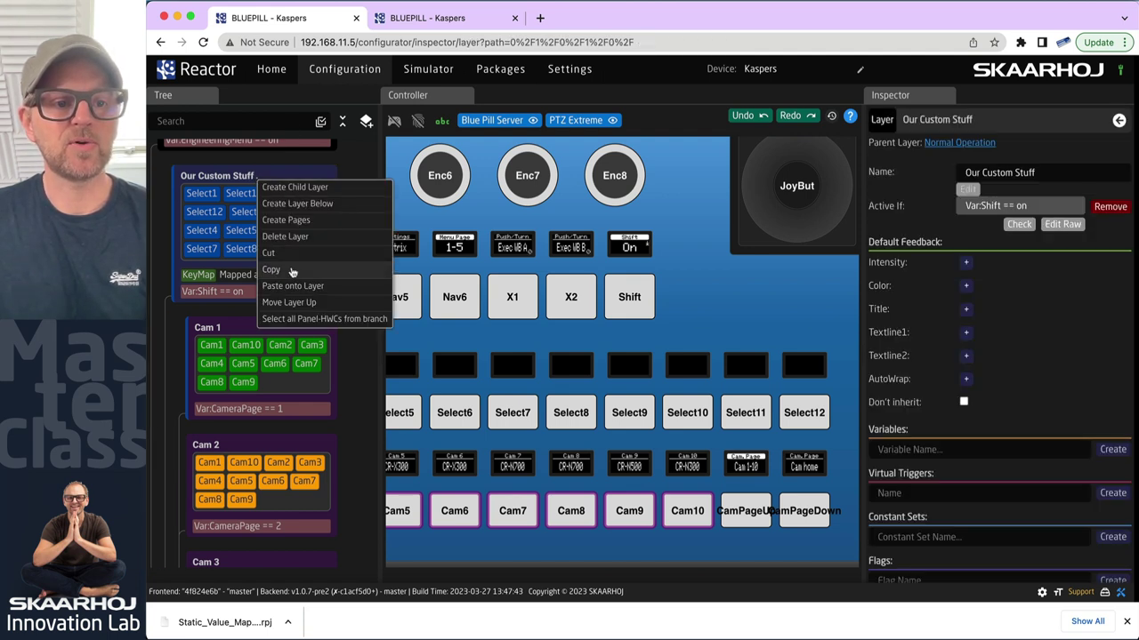
pyautogui.click(240, 178)
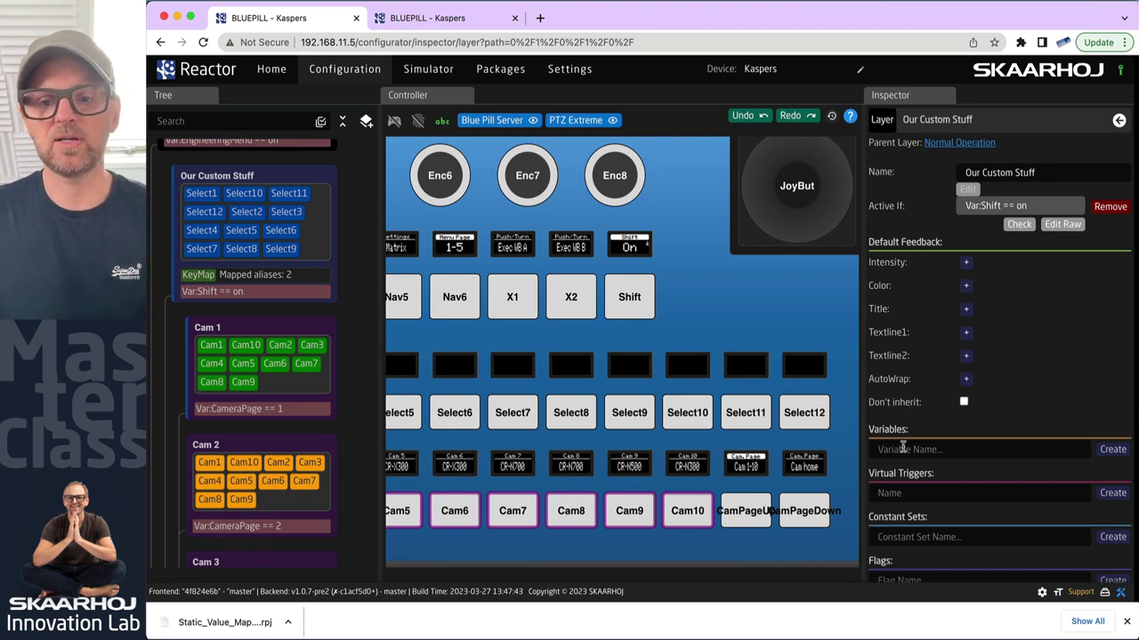
pyautogui.scroll(-15, 353, 422)
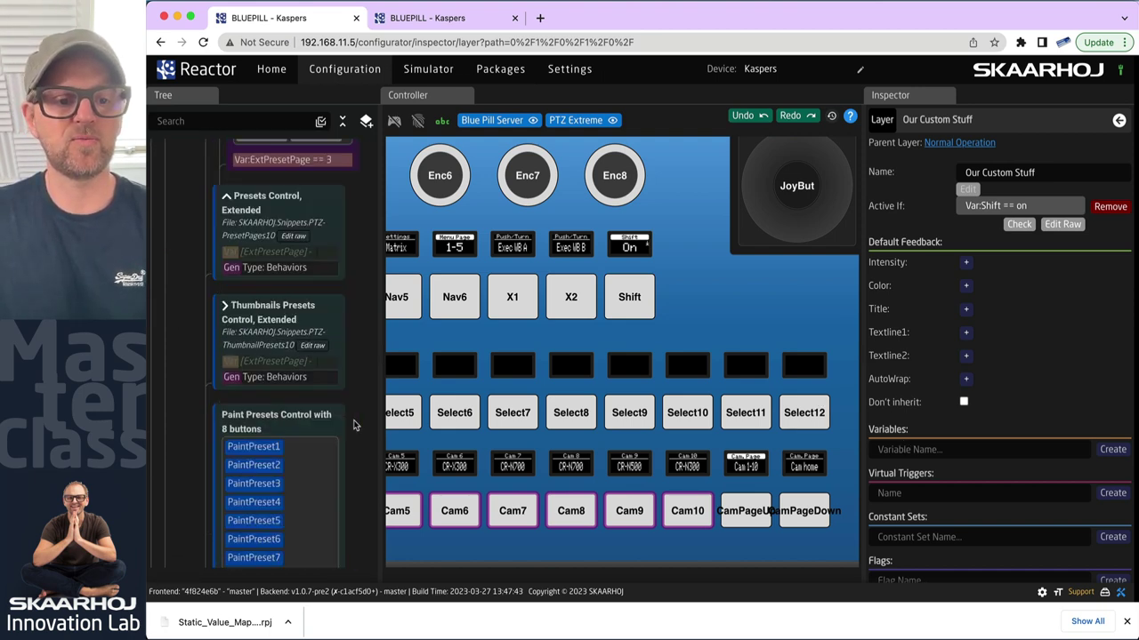
pyautogui.scroll(-3, 353, 425)
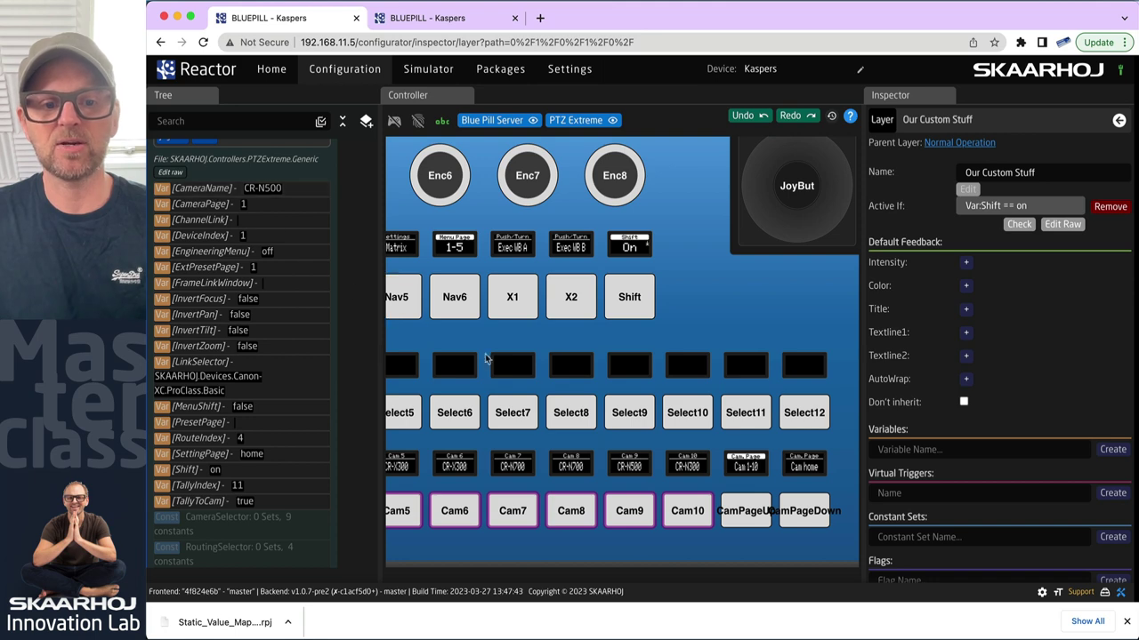
# Create a variable named DeviceIndexGr1 on the Our Custom Stuff layer.
pyautogui.click(514, 422)
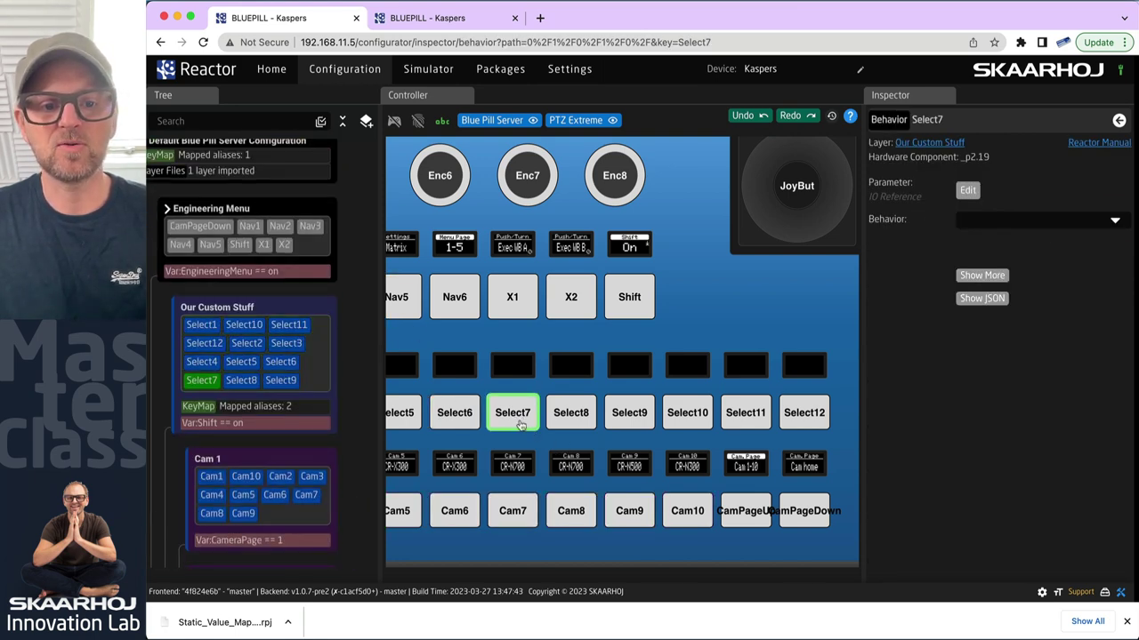
pyautogui.rightClick(247, 308)
pyautogui.click(249, 308)
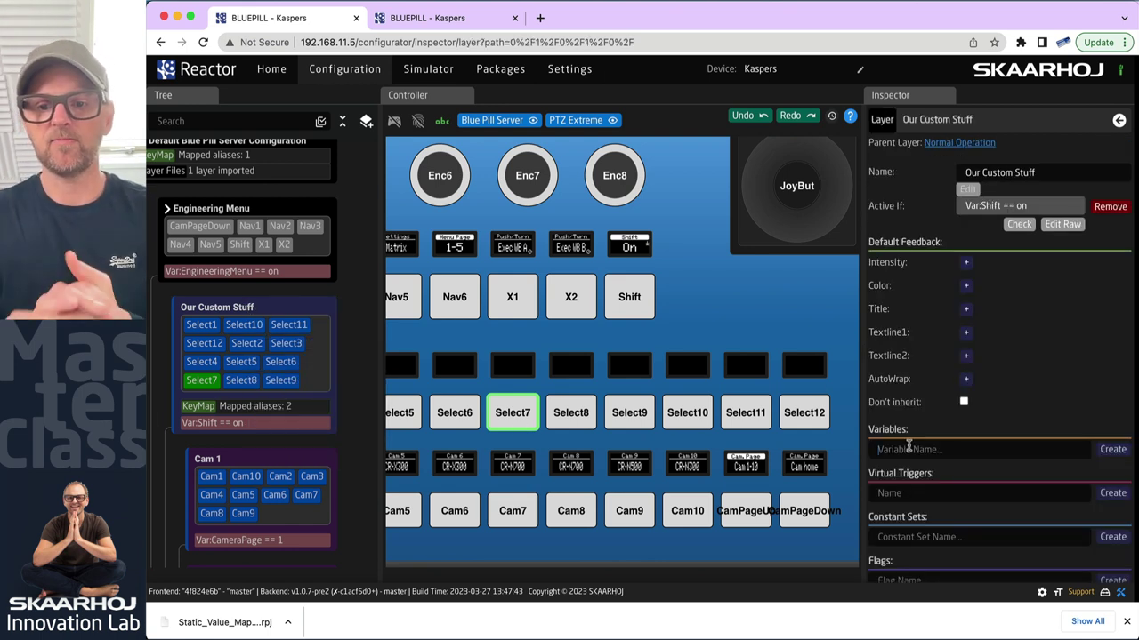
pyautogui.write('Group1')
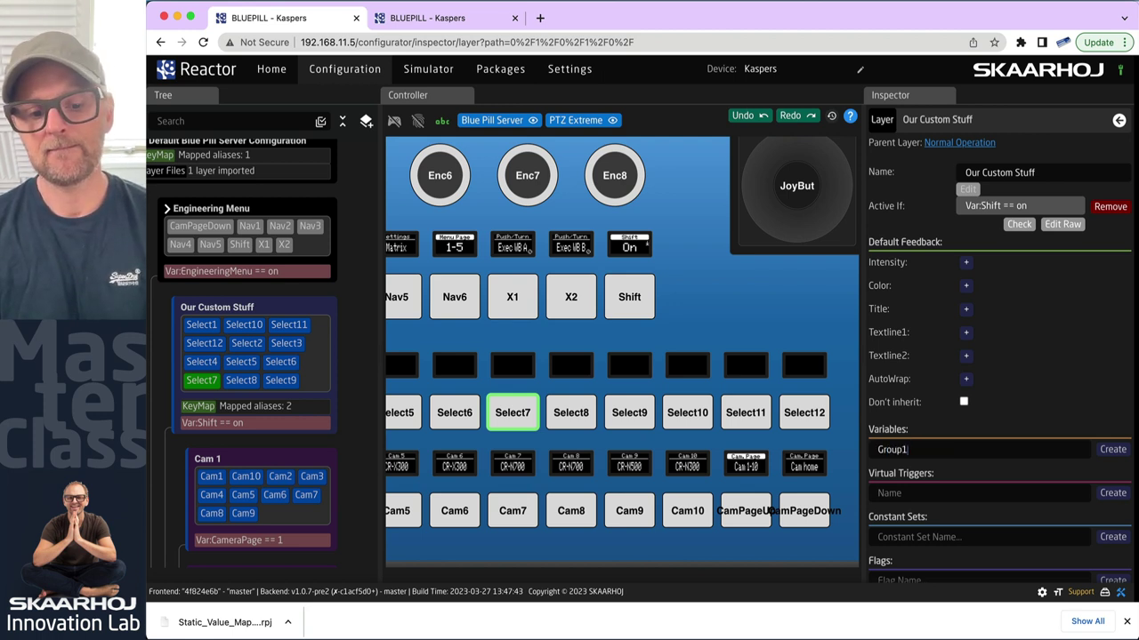
pyautogui.write('deviceIndex')
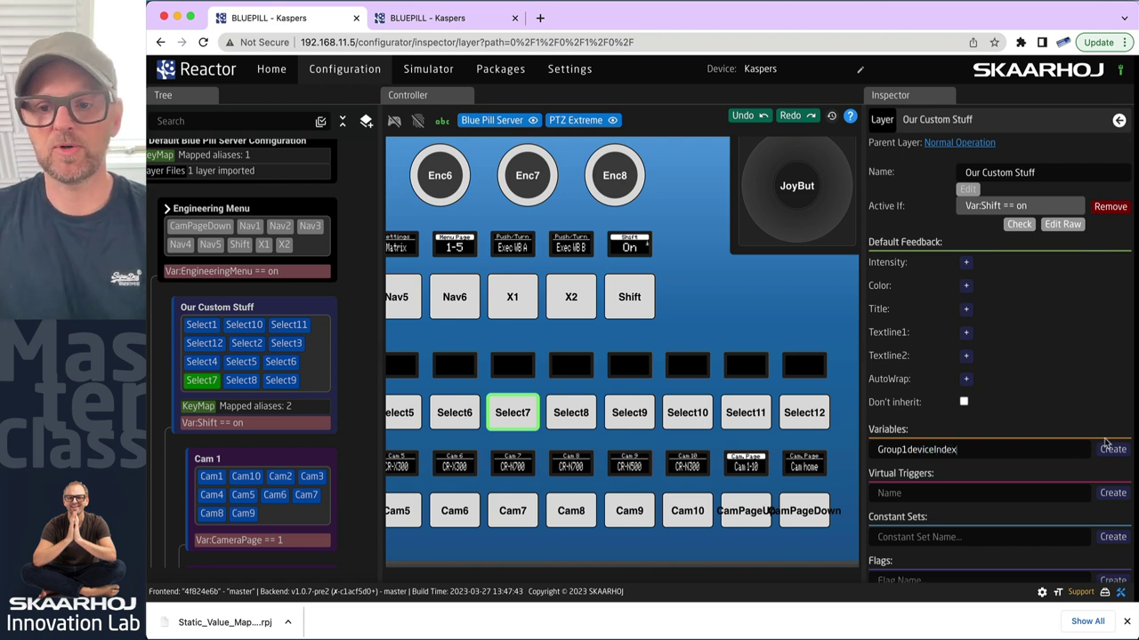
pyautogui.doubleClick(967, 450)
pyautogui.write('Dev')
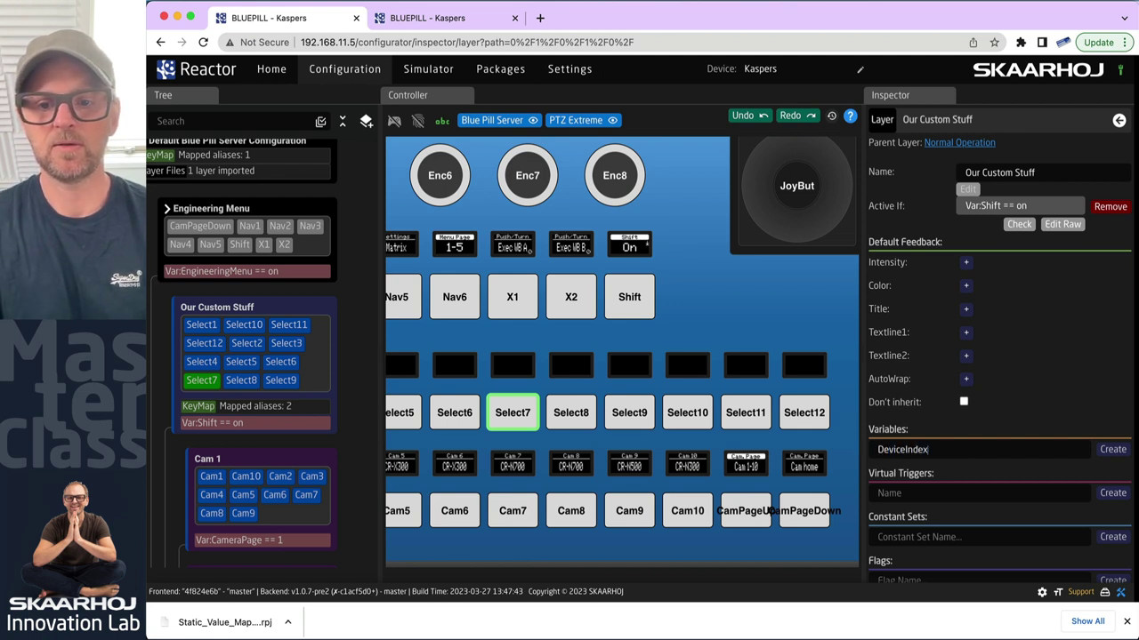
pyautogui.doubleClick(930, 449)
pyautogui.click(1115, 456)
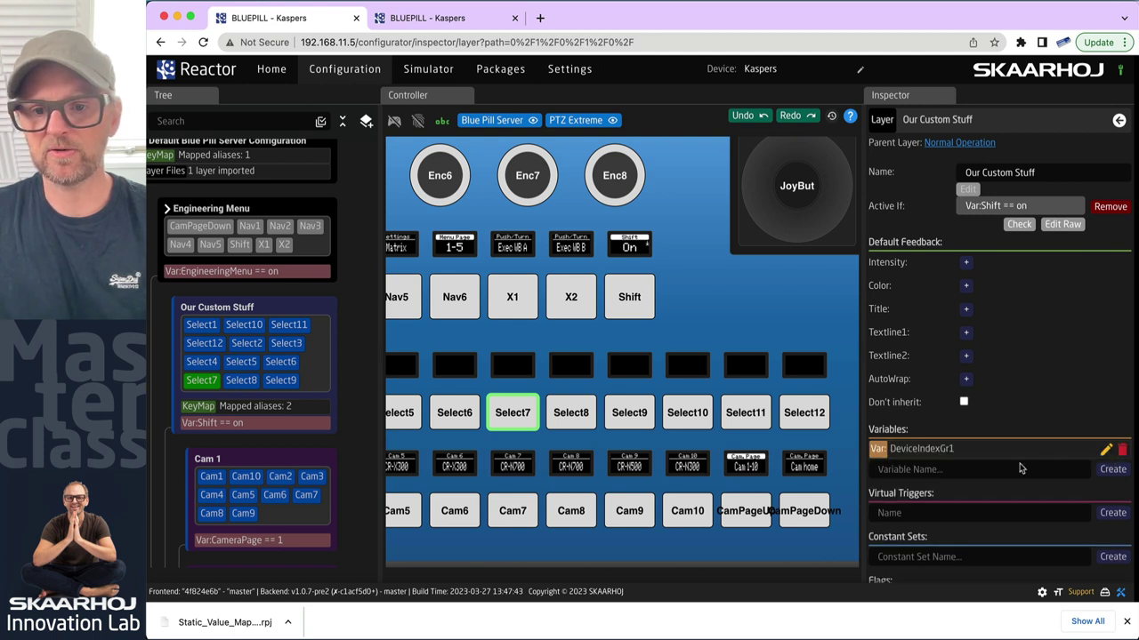
# Add the variables DeviceIndexGr2 and DeviceIndexGr3 to the Our Custom Stuff layer.
pyautogui.click(950, 470)
pyautogui.press('super+v')
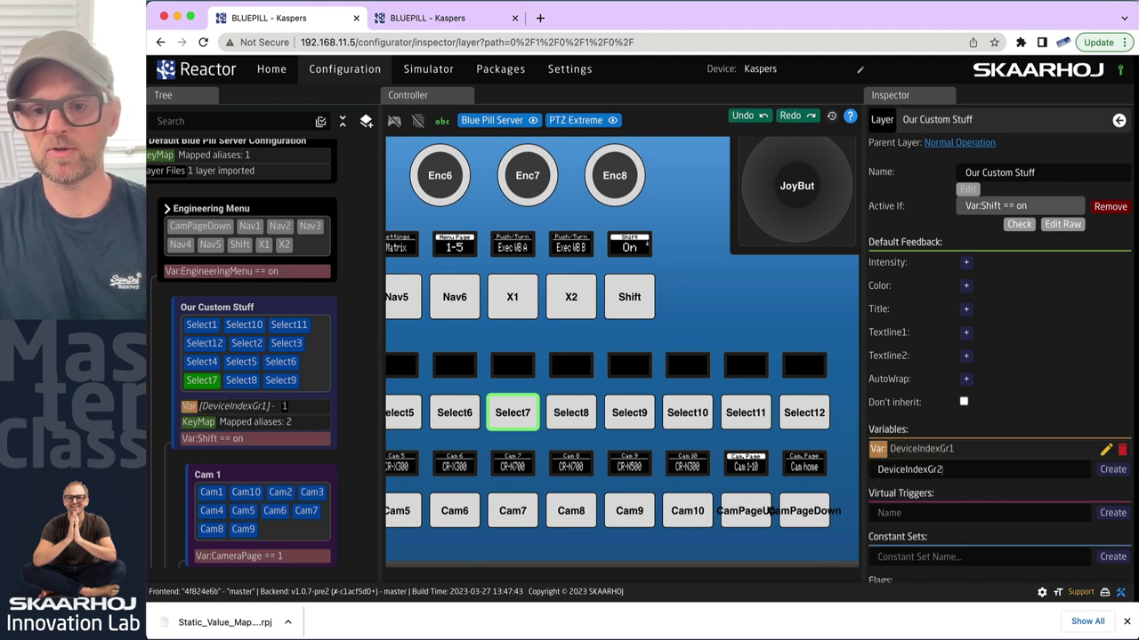
pyautogui.click(1111, 471)
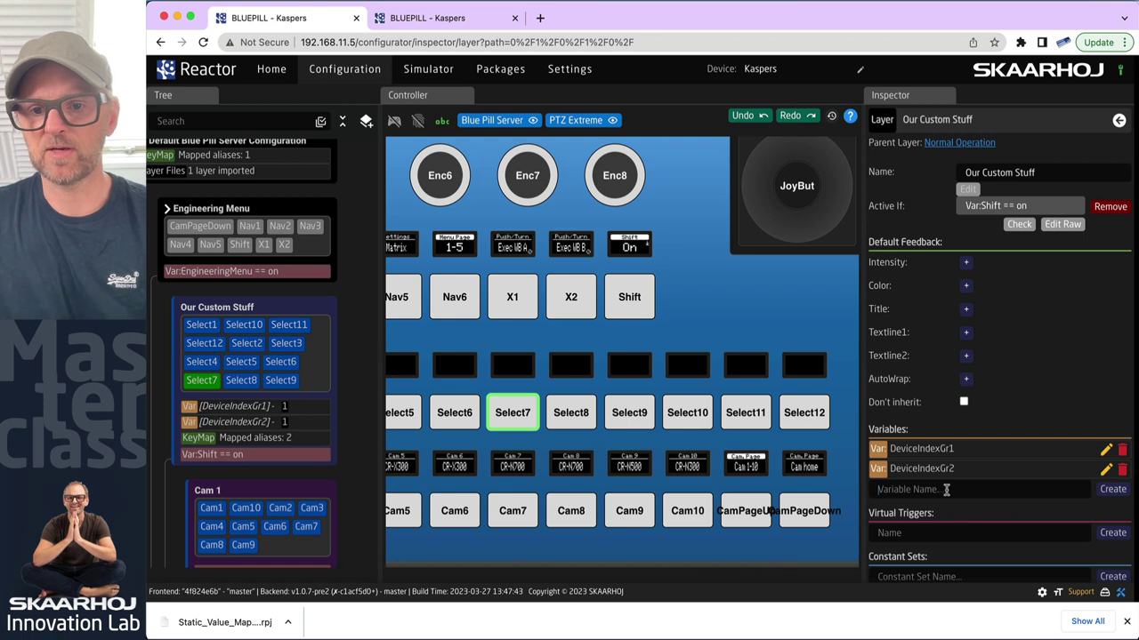
pyautogui.click(1022, 488)
pyautogui.press('super+v')
pyautogui.write('3')
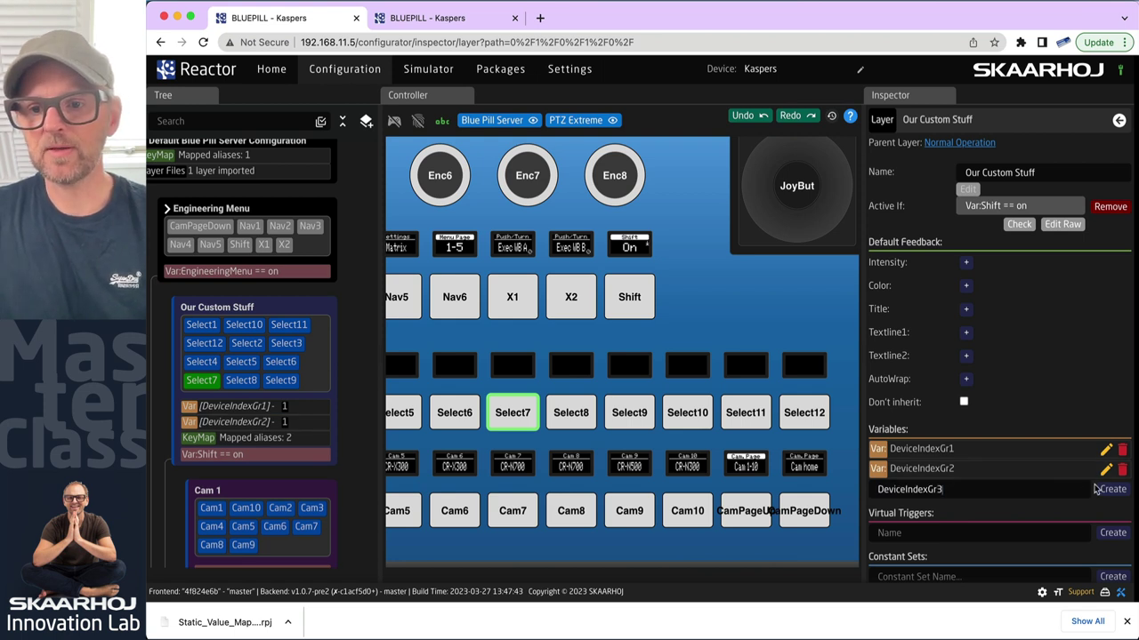
pyautogui.click(1110, 490)
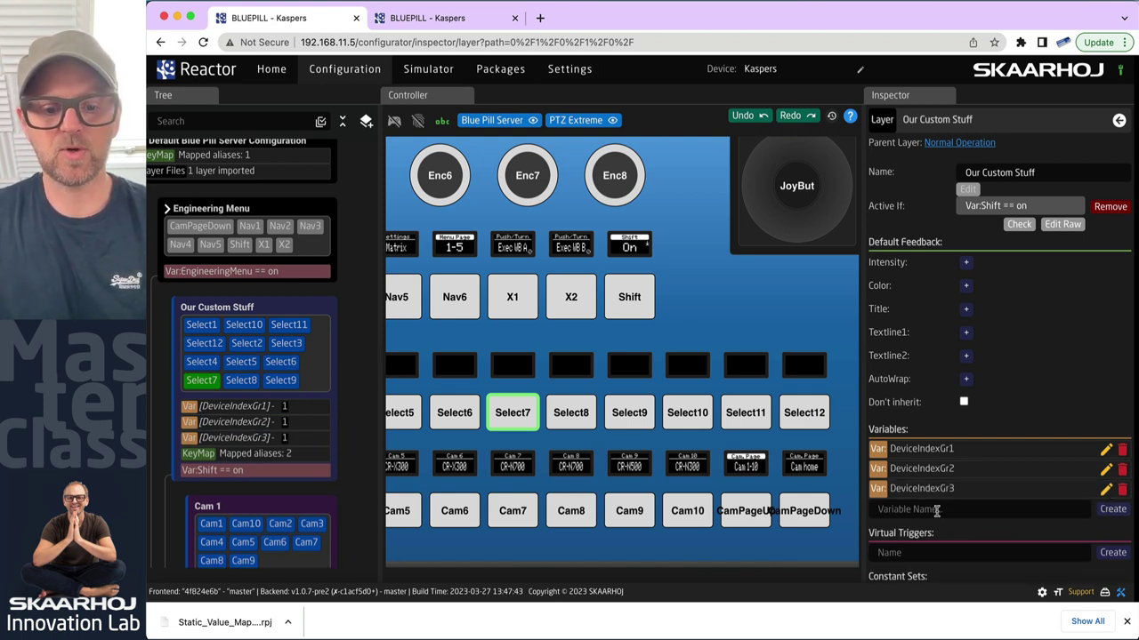
# Create a variable named LinkSelectorGr1 on the Our Custom Stuff layer, copying its name for reuse.
pyautogui.click(879, 509)
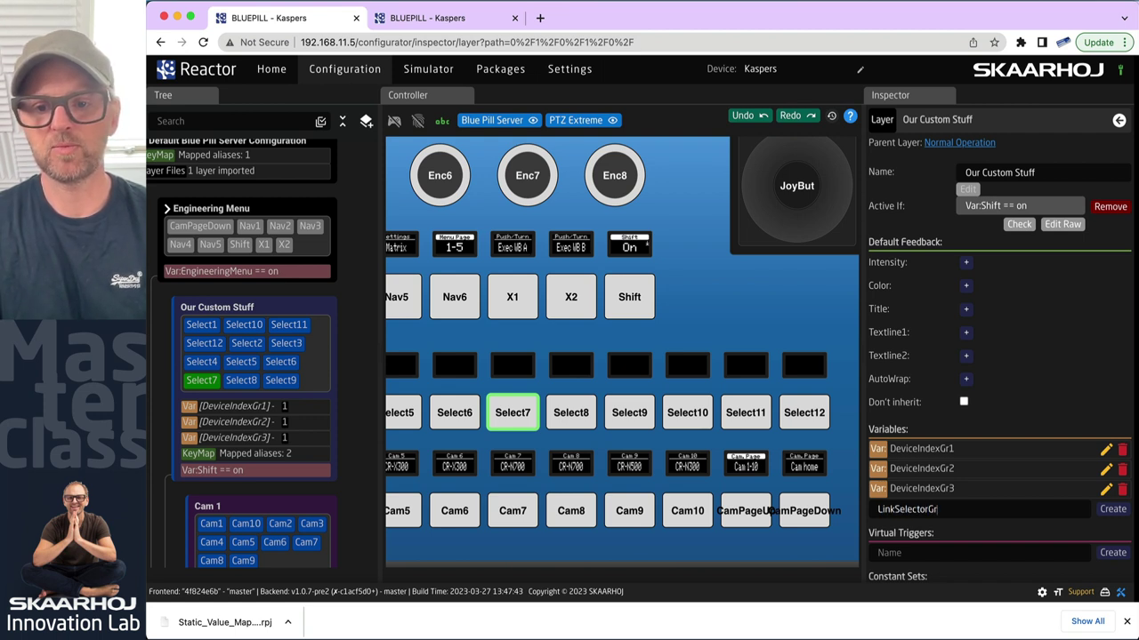
pyautogui.press('super+a')
pyautogui.press('super+c')
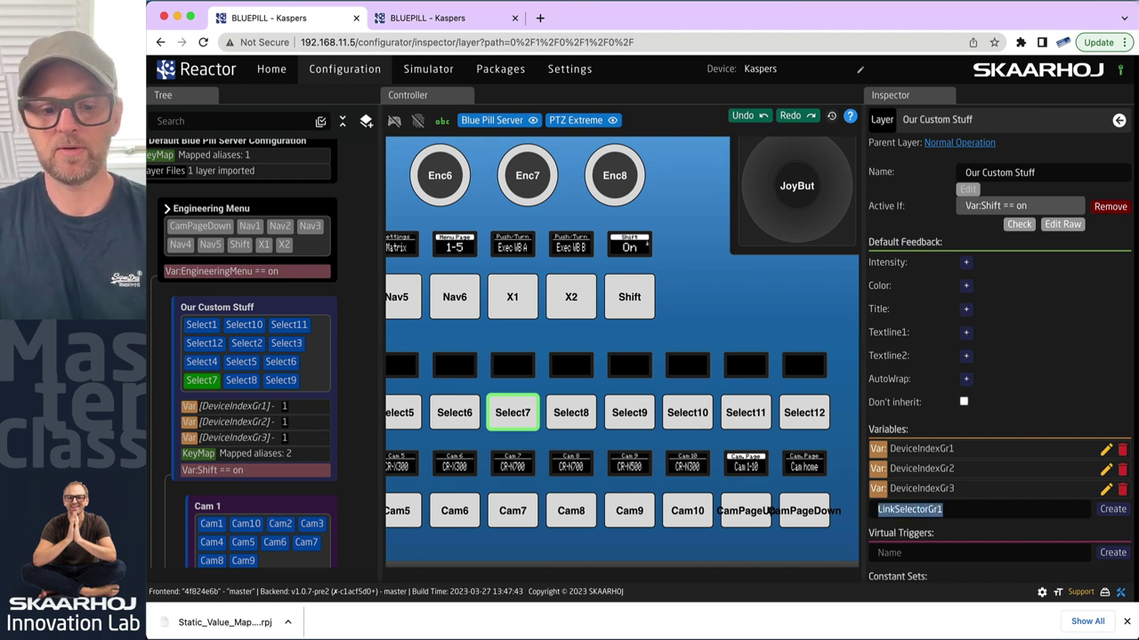
pyautogui.click(1119, 513)
# Add the variables LinkSelectorGr2 and LinkSelectorGr3 to the Our Custom Stuff layer.
pyautogui.click(981, 531)
pyautogui.press('super+v')
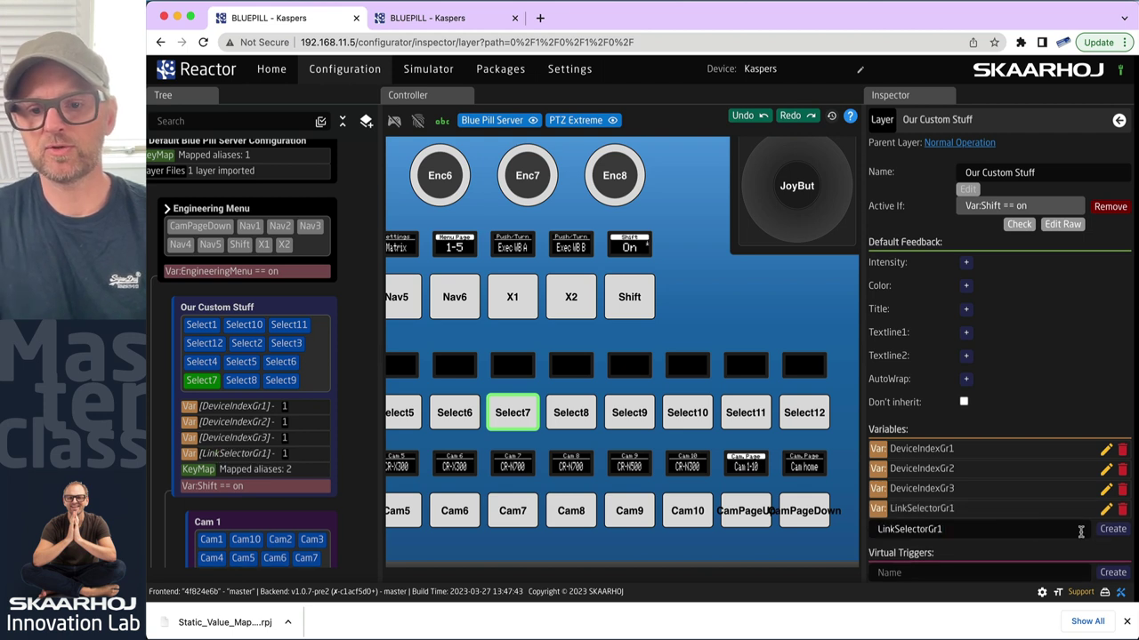
pyautogui.click(1113, 530)
pyautogui.click(978, 546)
pyautogui.press('super+v')
pyautogui.write('3')
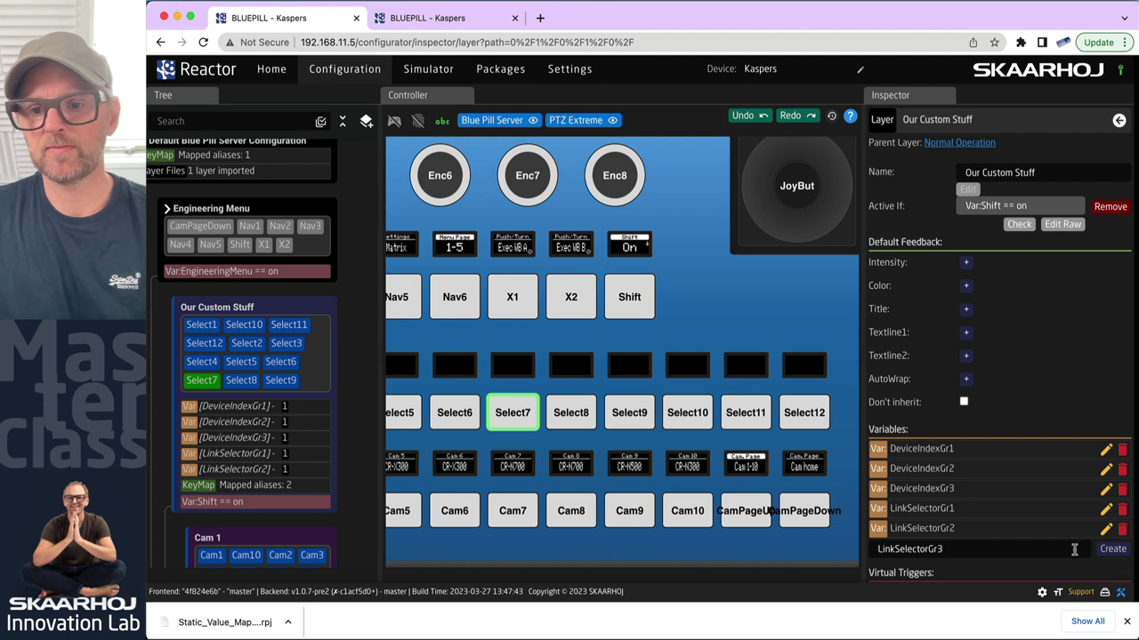
pyautogui.click(1112, 549)
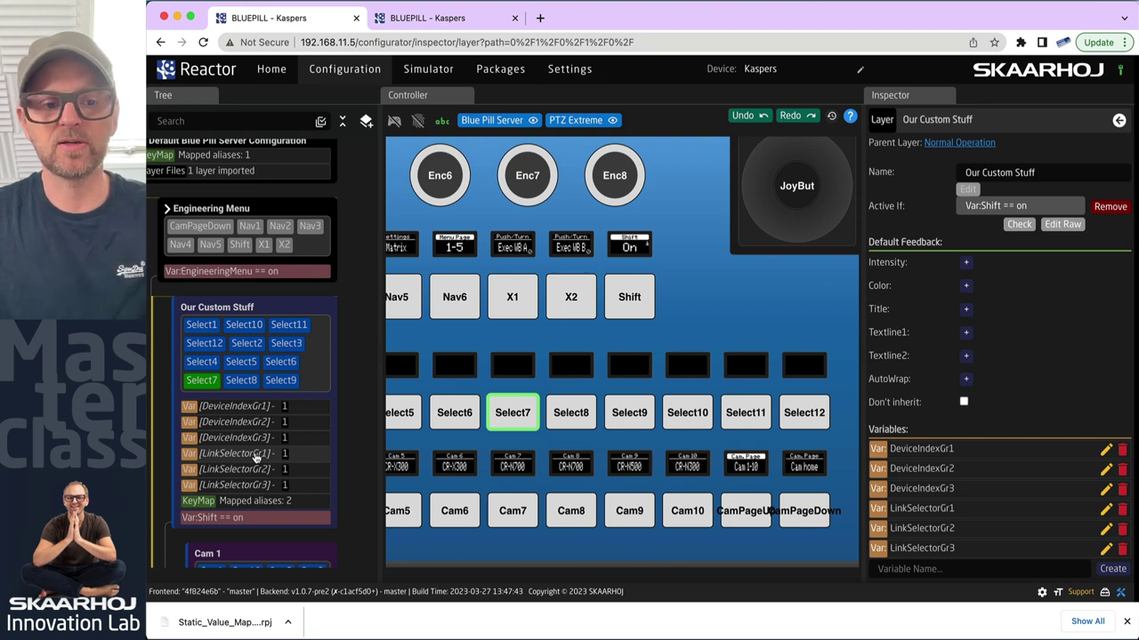
pyautogui.scroll(-15, 256, 455)
pyautogui.scroll(3, 225, 324)
pyautogui.scroll(1, 225, 323)
pyautogui.scroll(15, 240, 454)
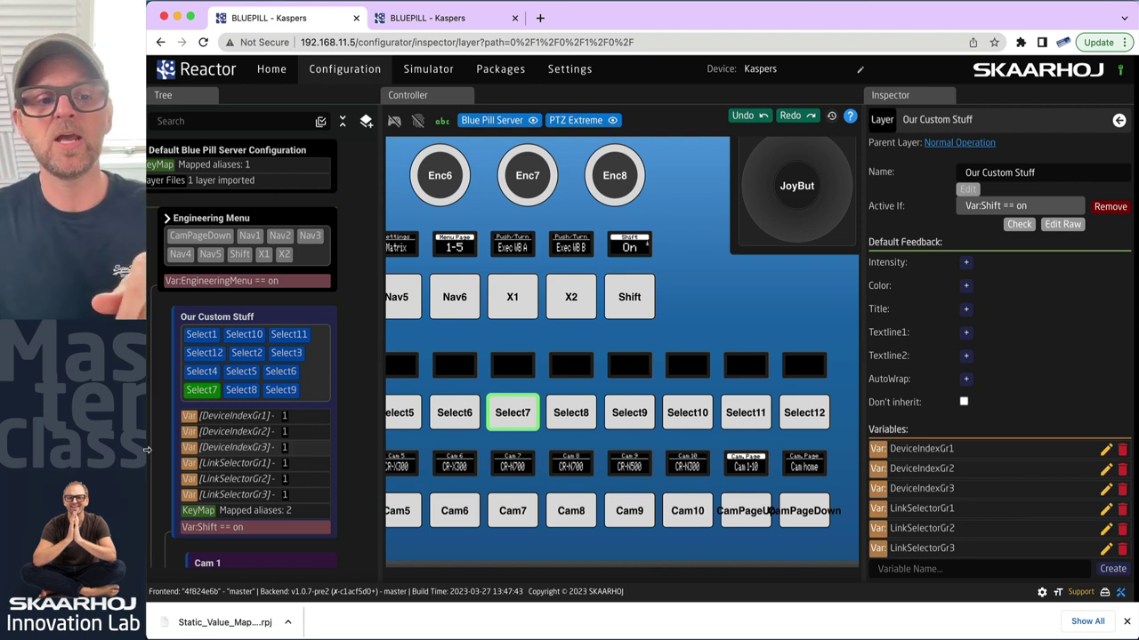
pyautogui.scroll(-1, 233, 418)
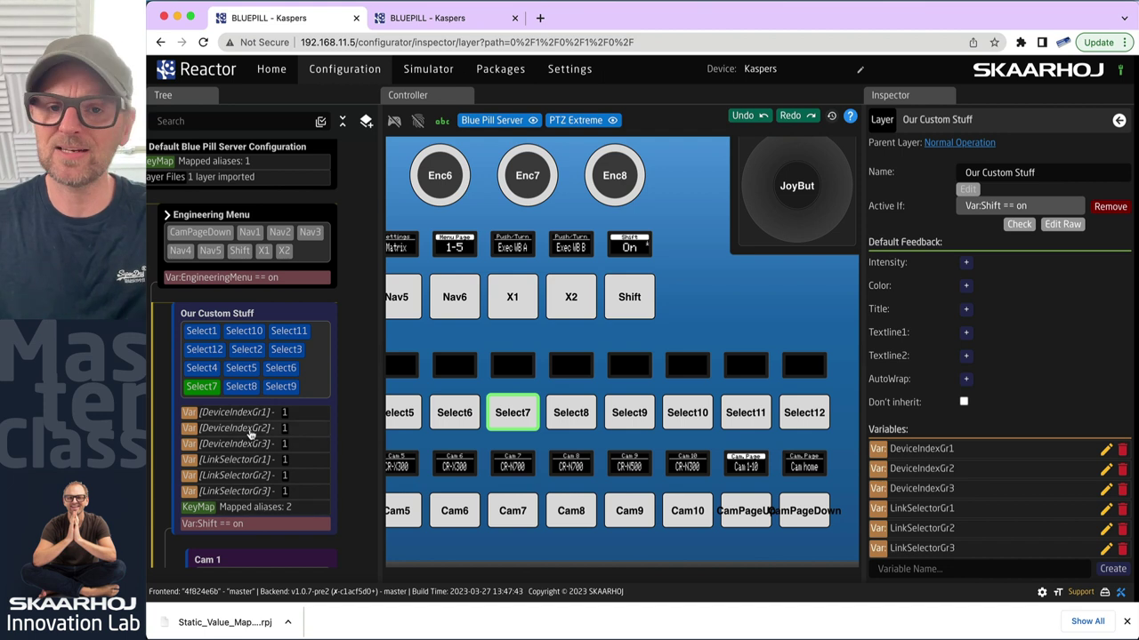
# Enable Accept Any Value and Persistent for the DeviceIndexGr1 variable of the Our Custom Stuff layer.
pyautogui.click(239, 414)
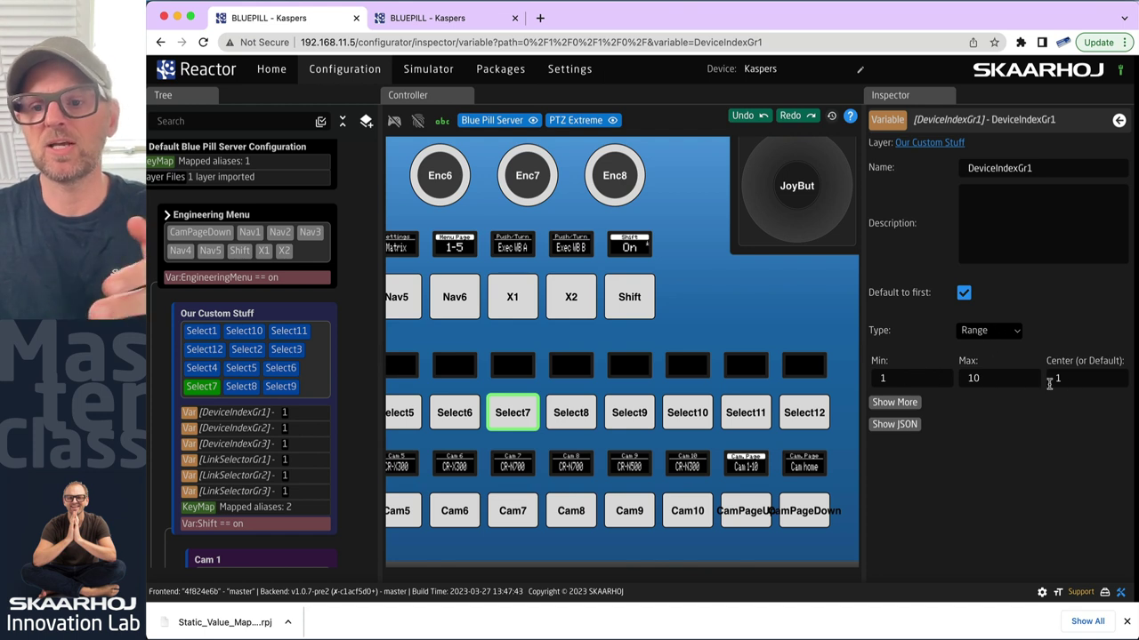
pyautogui.click(893, 403)
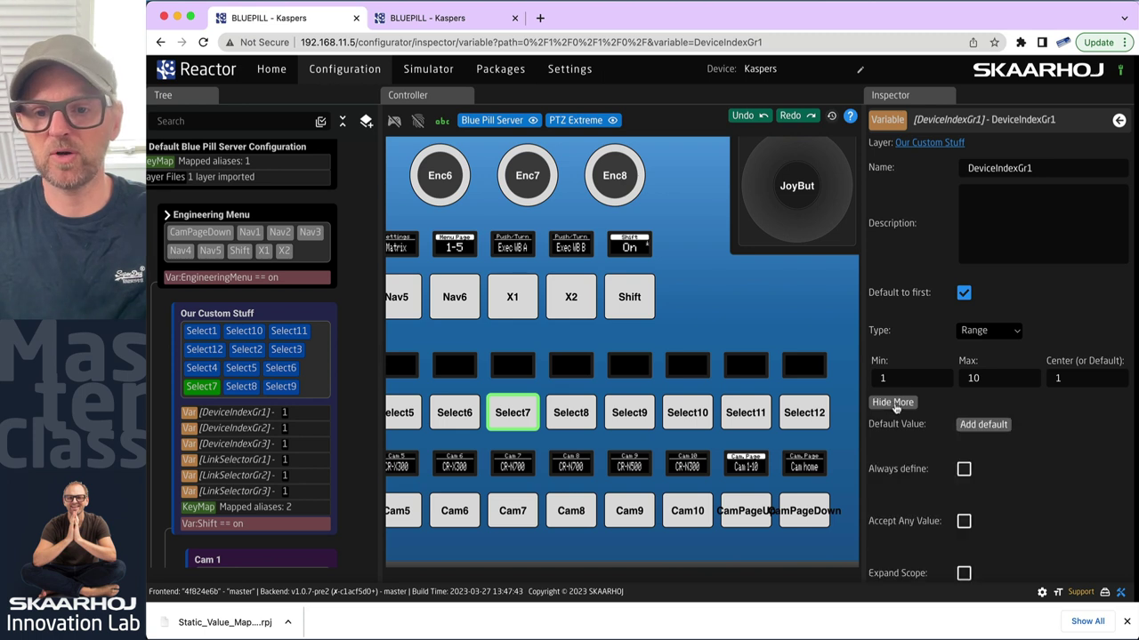
pyautogui.click(965, 522)
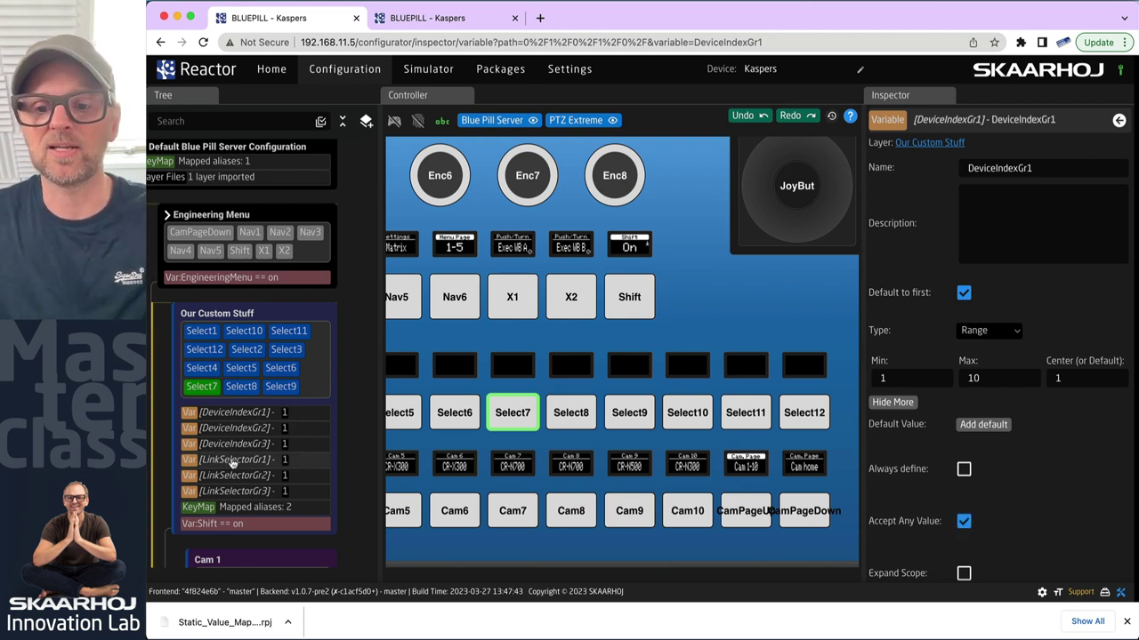
pyautogui.scroll(-5, 1094, 501)
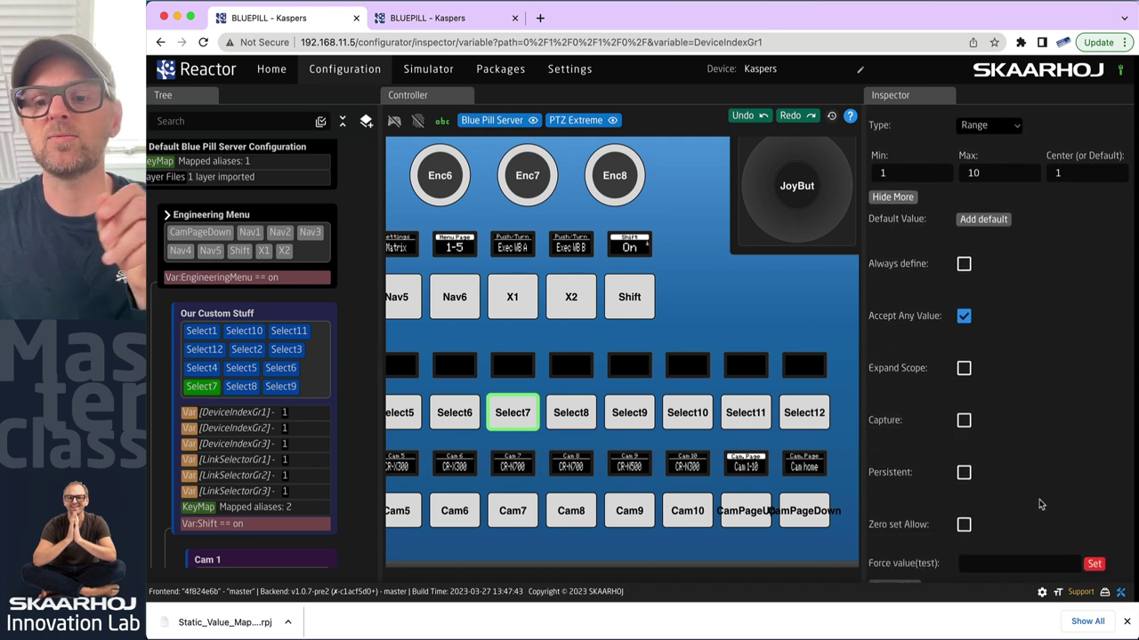
pyautogui.click(964, 474)
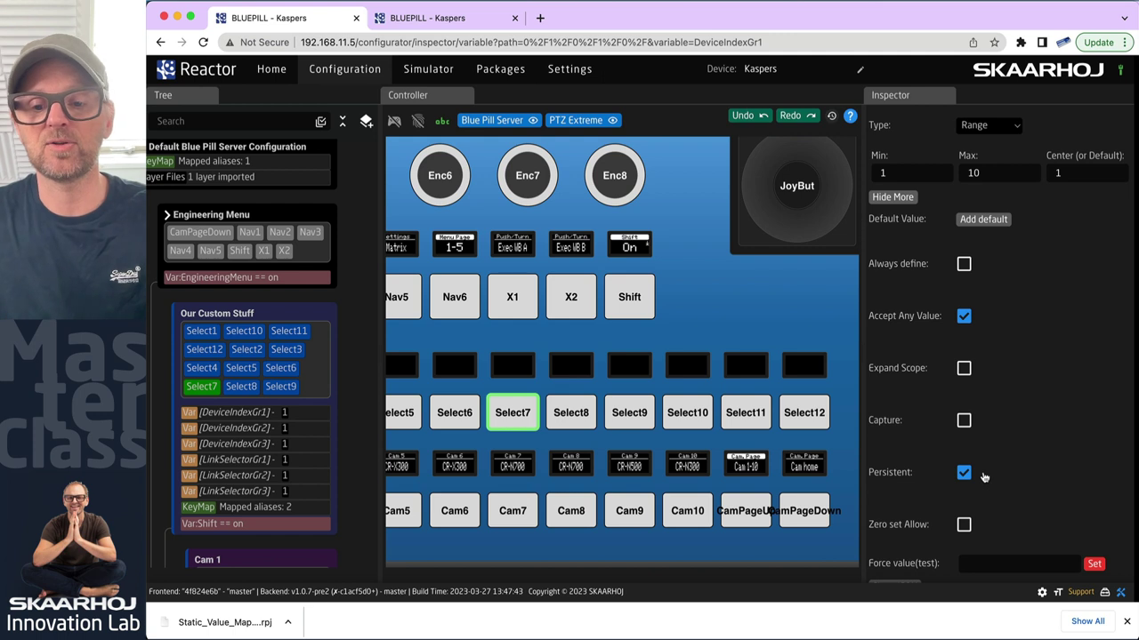
# Enable Accept Any Value and Persistent for the DeviceIndexGr2 variable.
pyautogui.scroll(3, 1013, 460)
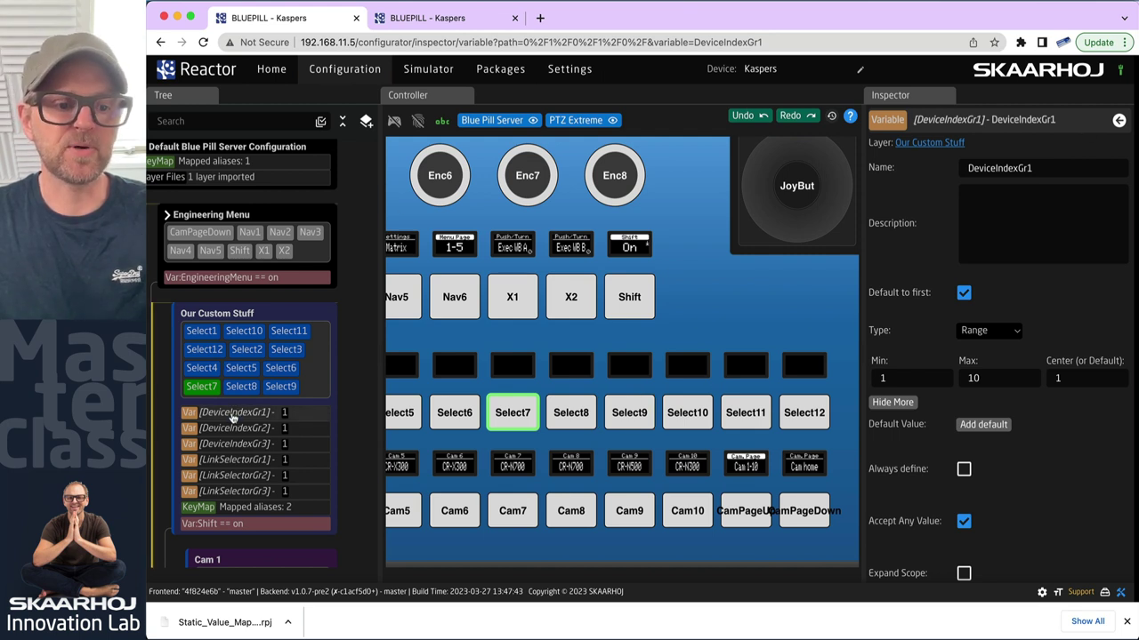
pyautogui.scroll(-5, 232, 420)
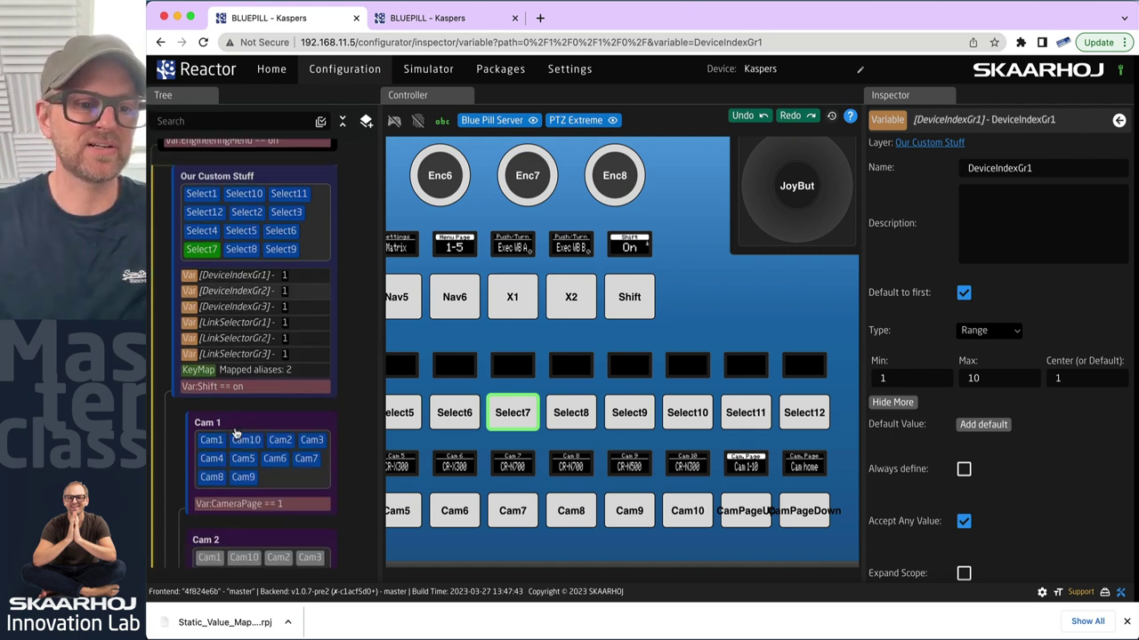
pyautogui.click(254, 222)
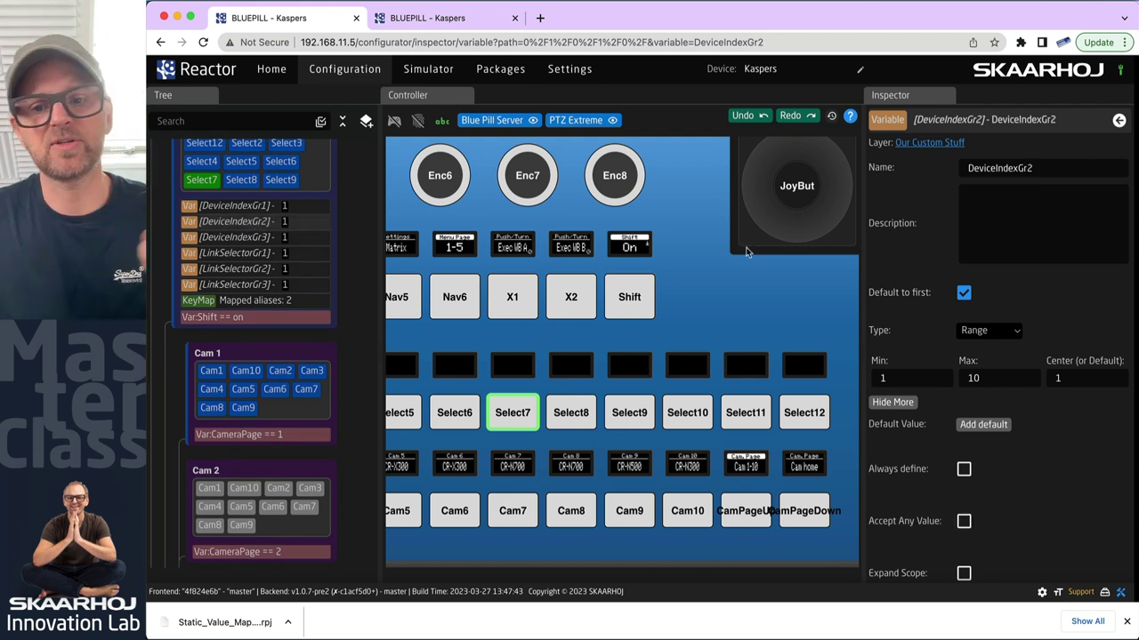
pyautogui.scroll(-3, 960, 409)
pyautogui.click(964, 399)
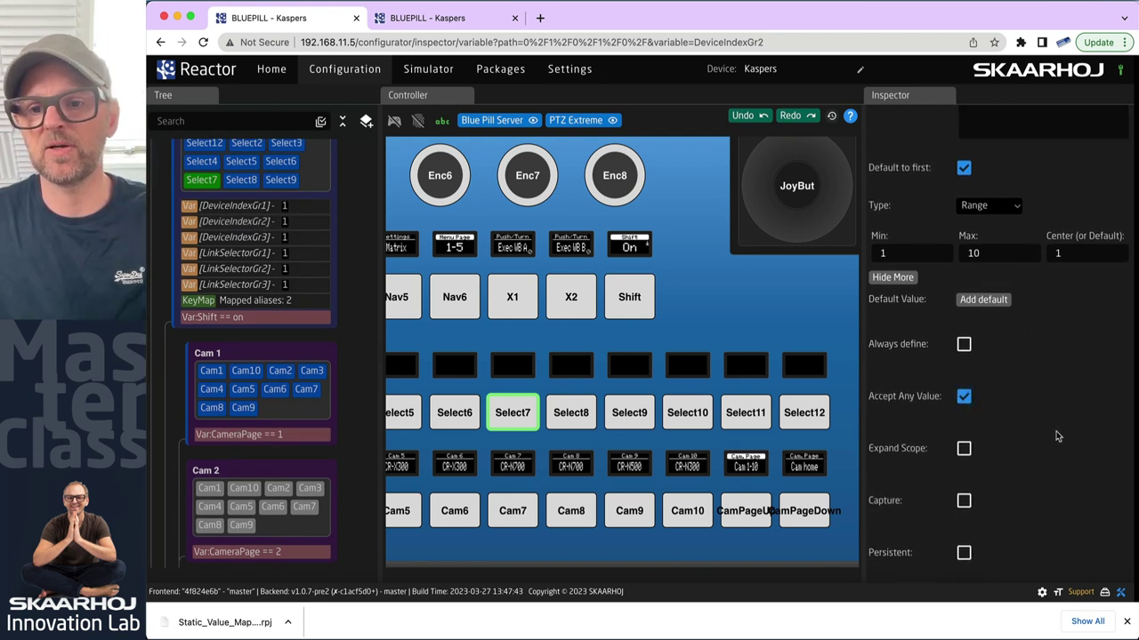
pyautogui.scroll(-2, 1023, 418)
pyautogui.click(963, 461)
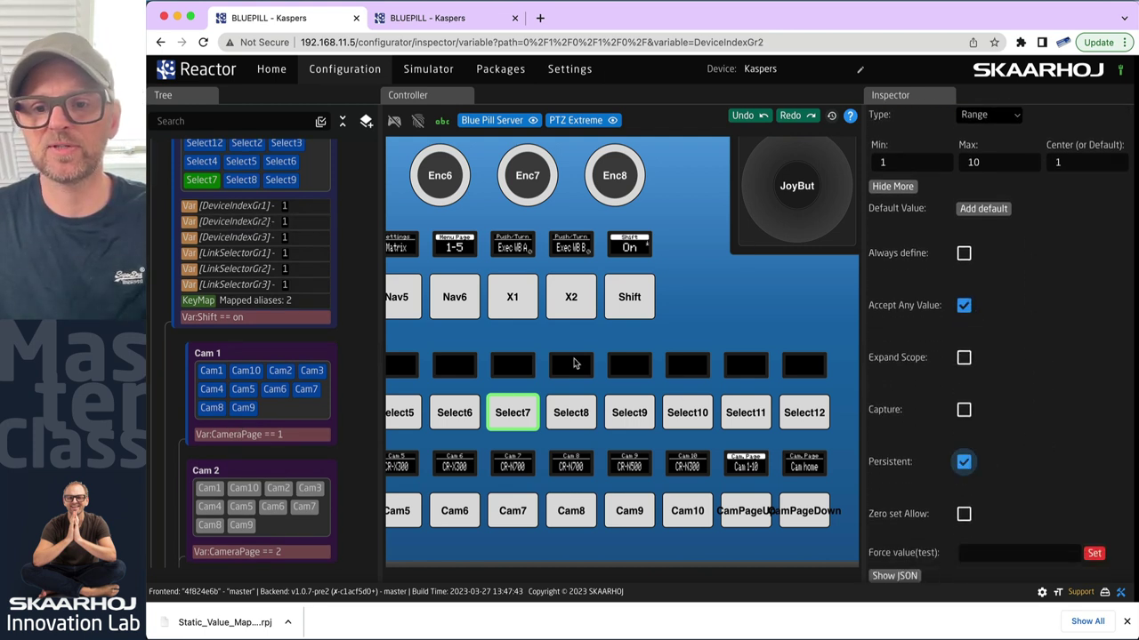
# Enable Accept Any Value and Persistent for the DeviceIndexGr3 variable.
pyautogui.click(236, 237)
pyautogui.scroll(-1, 974, 498)
pyautogui.click(964, 476)
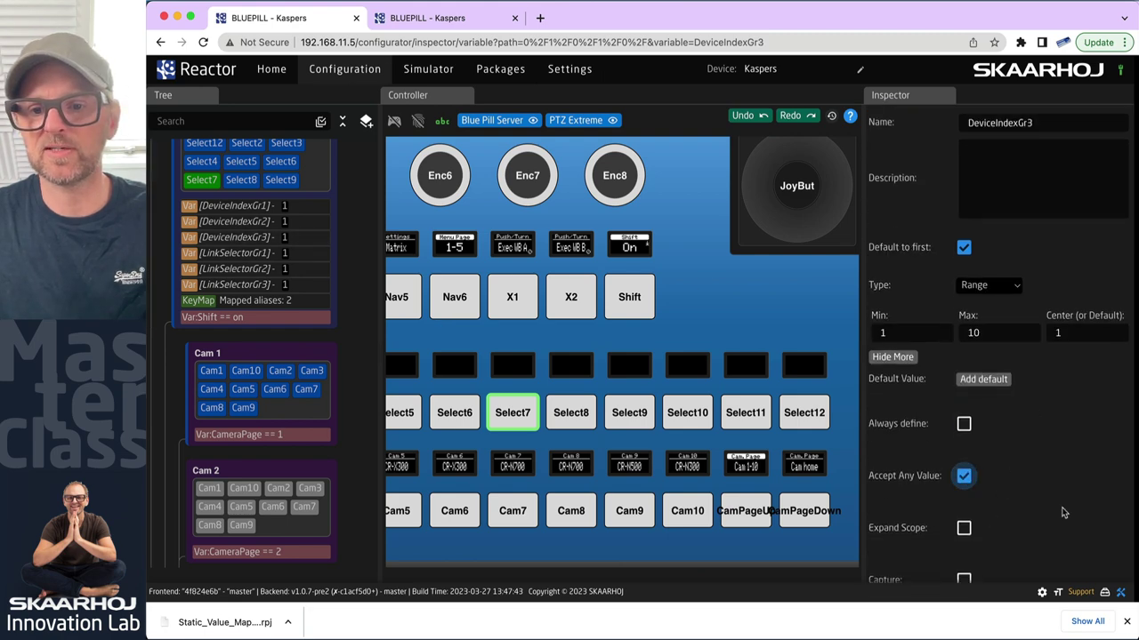
pyautogui.scroll(-4, 1006, 508)
pyautogui.click(963, 472)
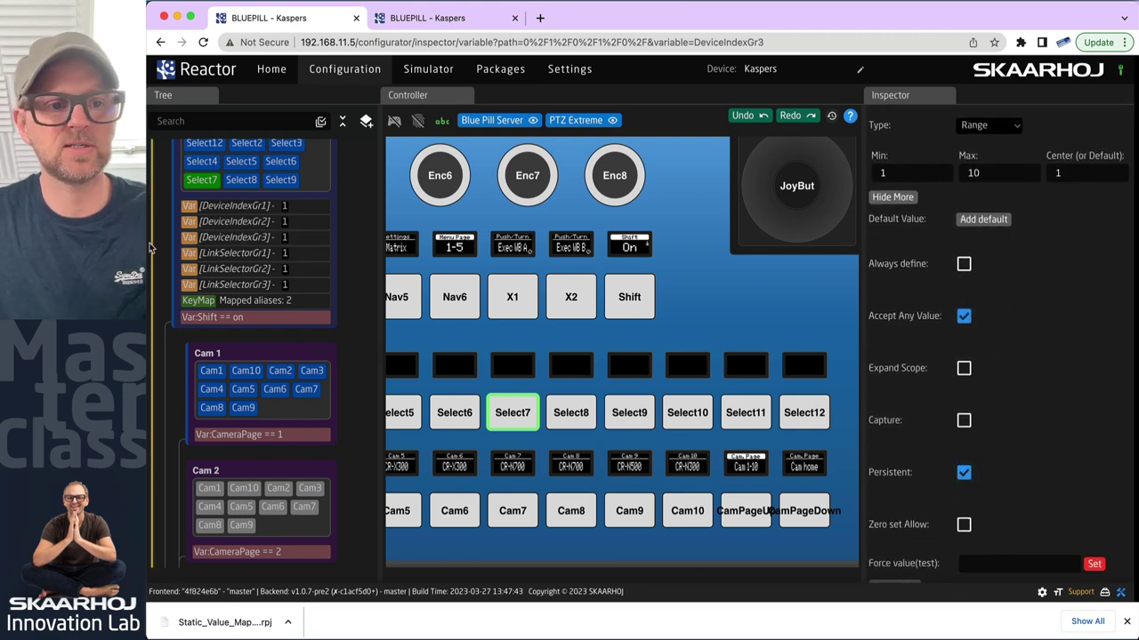
# Enable Accept Any Value and Persistent for the LinkSelectorGr1 variable.
pyautogui.click(223, 254)
pyautogui.scroll(-5, 961, 364)
pyautogui.click(963, 316)
pyautogui.click(964, 472)
# Enable Accept Any Value and Persistent for the LinkSelectorGr2 variable.
pyautogui.click(231, 272)
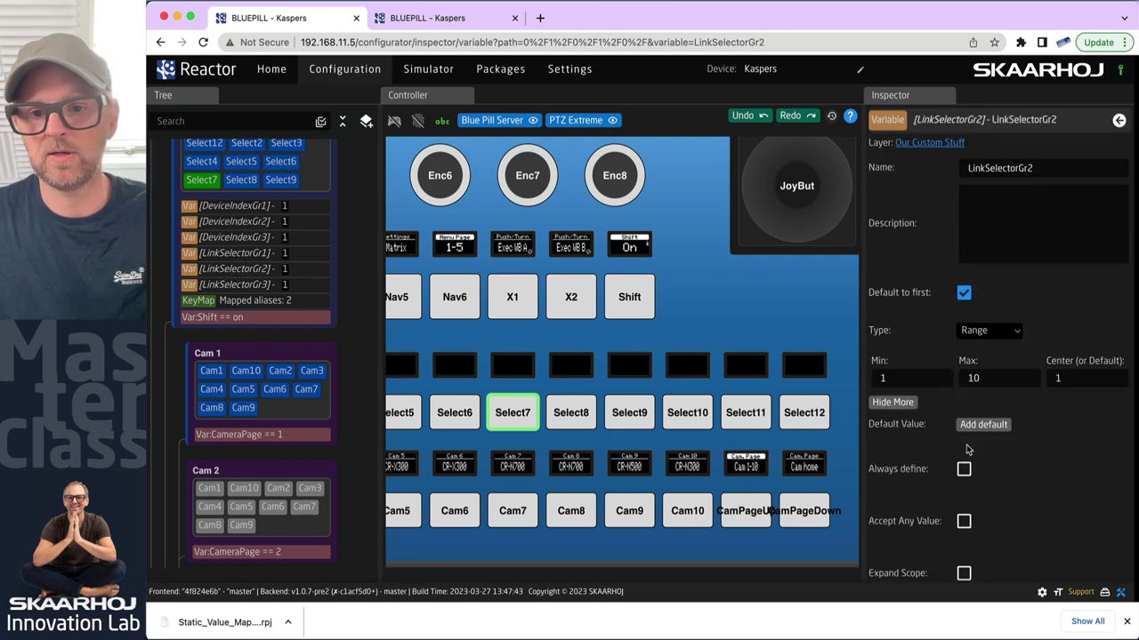
pyautogui.scroll(-3, 963, 406)
pyautogui.click(964, 410)
pyautogui.scroll(-2, 1022, 471)
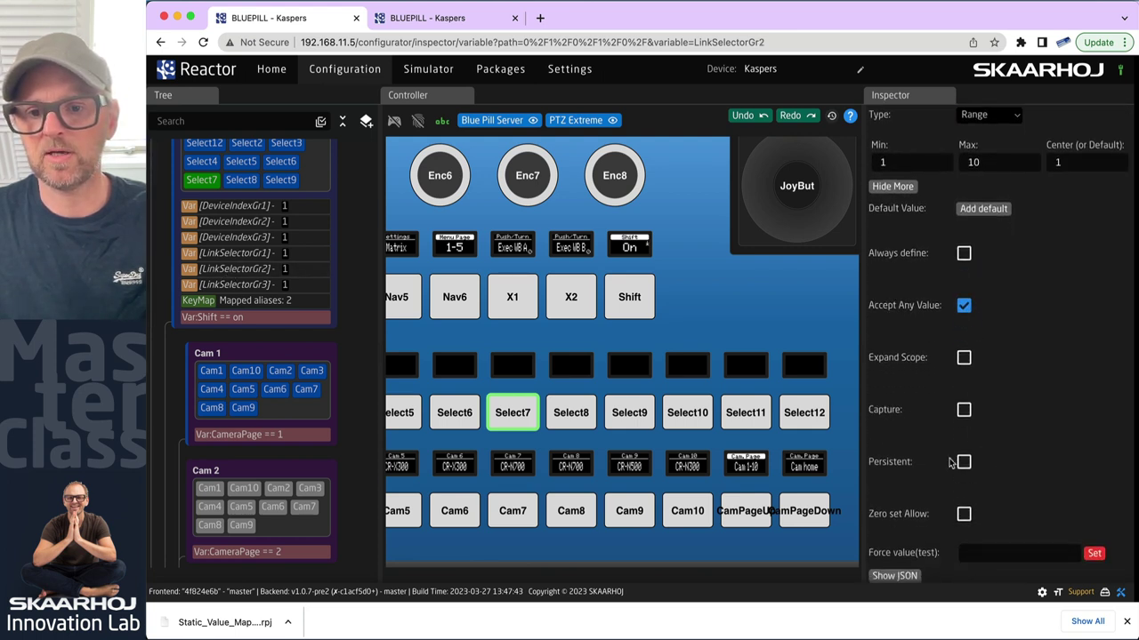
pyautogui.click(963, 462)
# Enable Accept Any Value and Persistent for the LinkSelectorGr3 variable.
pyautogui.click(245, 289)
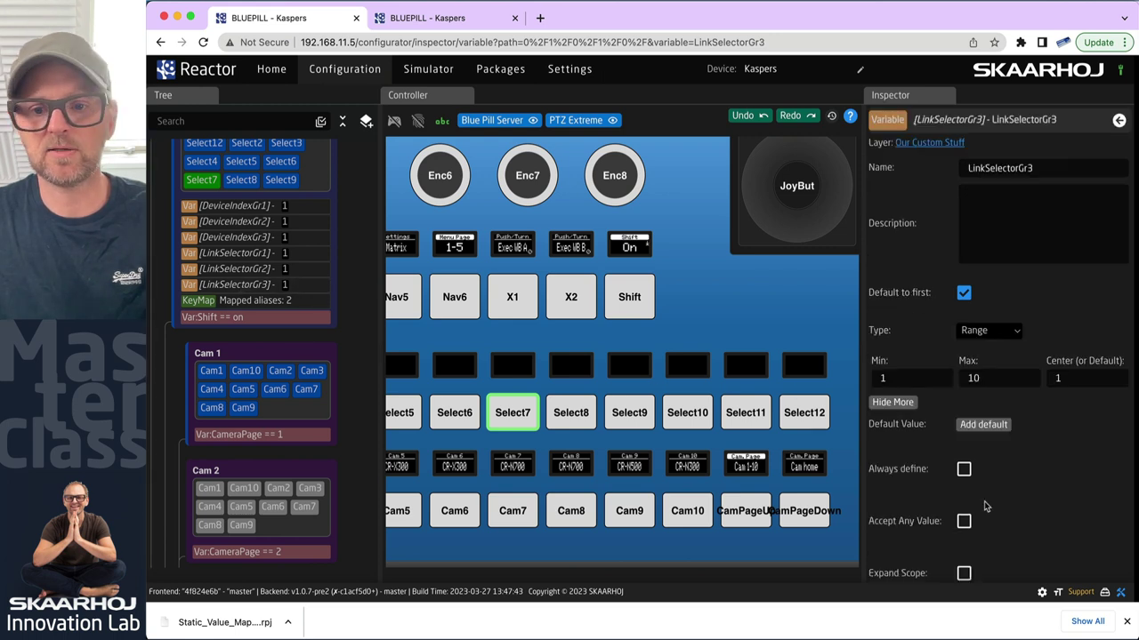
pyautogui.scroll(-3, 1040, 534)
pyautogui.click(964, 422)
pyautogui.scroll(-2, 1035, 445)
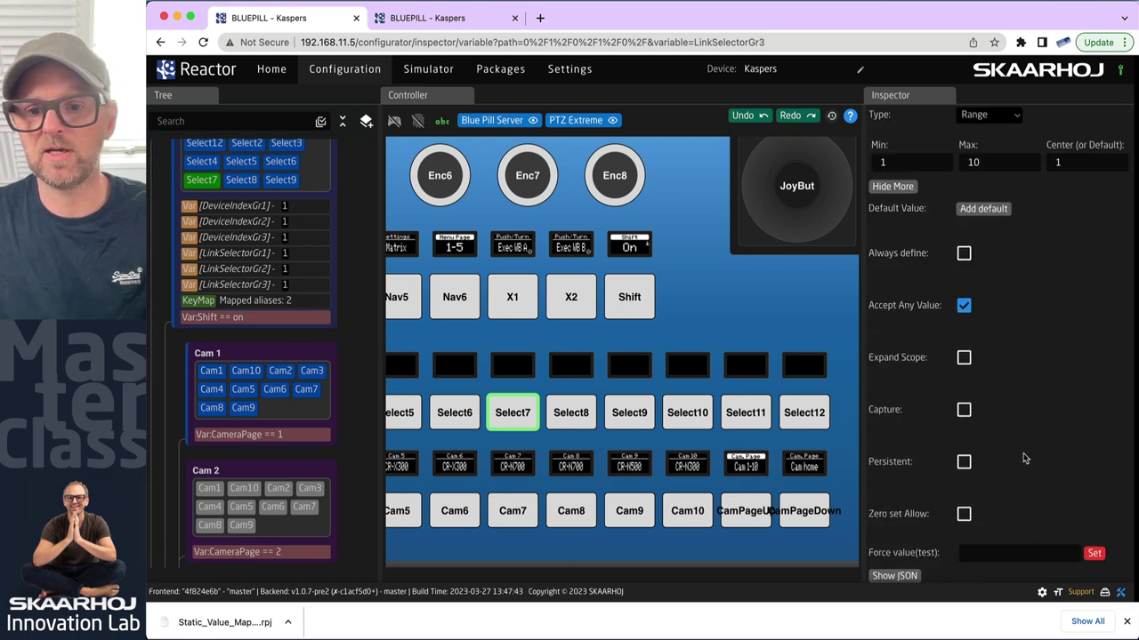
pyautogui.click(965, 462)
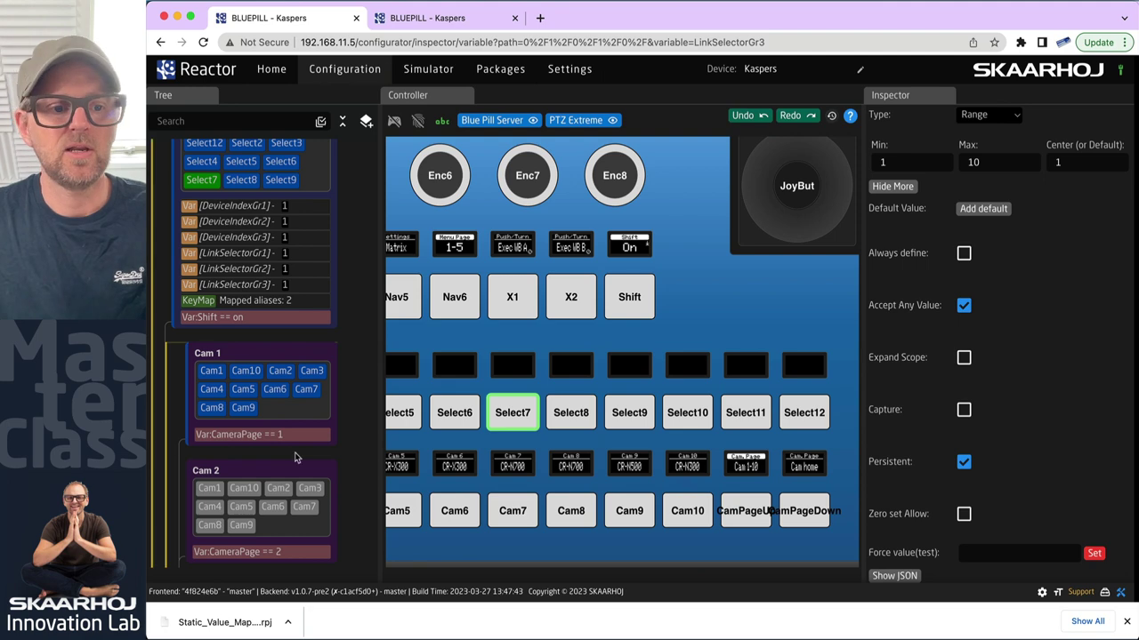
# Open the raw JSON of the PTZ Extreme - Generic PTZ Control layer file.
pyautogui.scroll(-10, 293, 445)
pyautogui.scroll(-15, 294, 443)
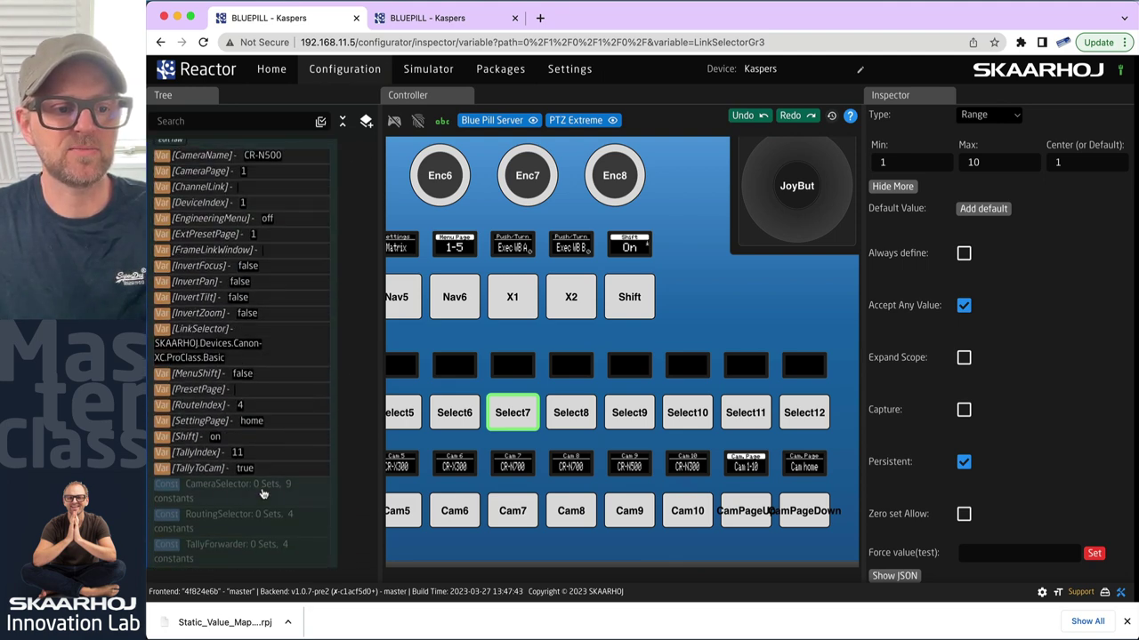
pyautogui.scroll(5, 263, 491)
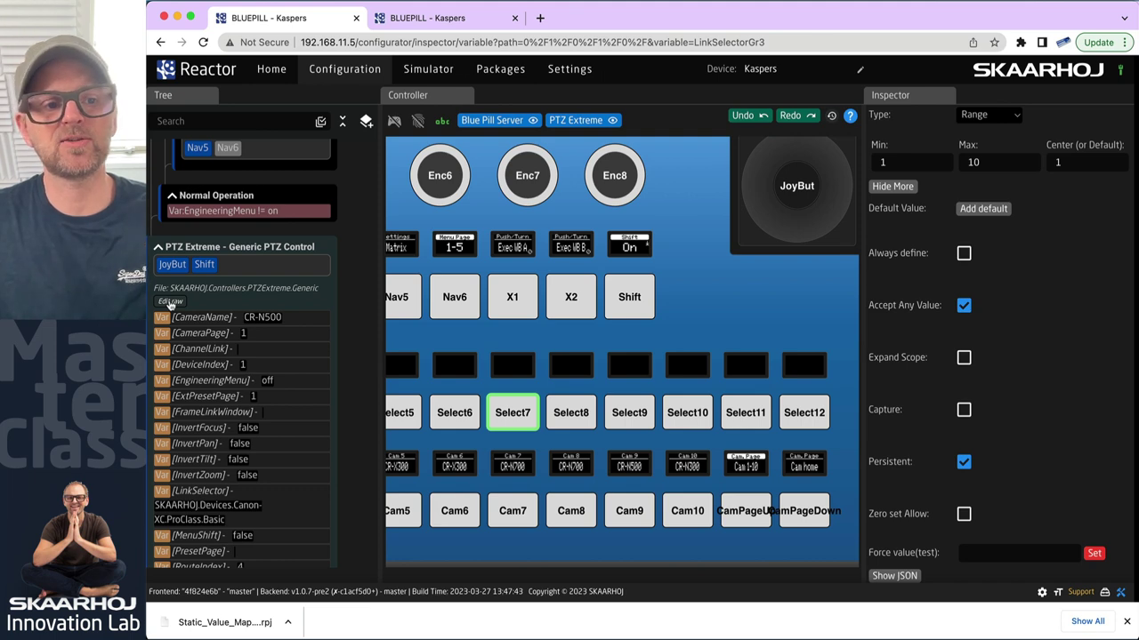
pyautogui.click(170, 302)
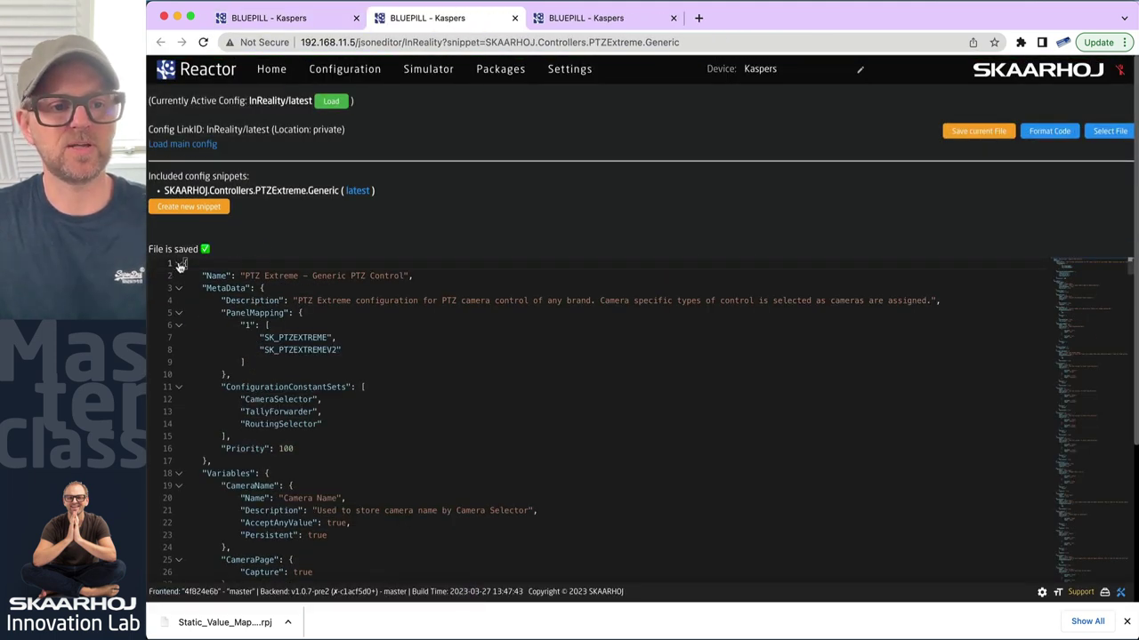
# Search the raw JSON for "DeviceIndexGr" using the code editor's own find function.
pyautogui.press('super+f')
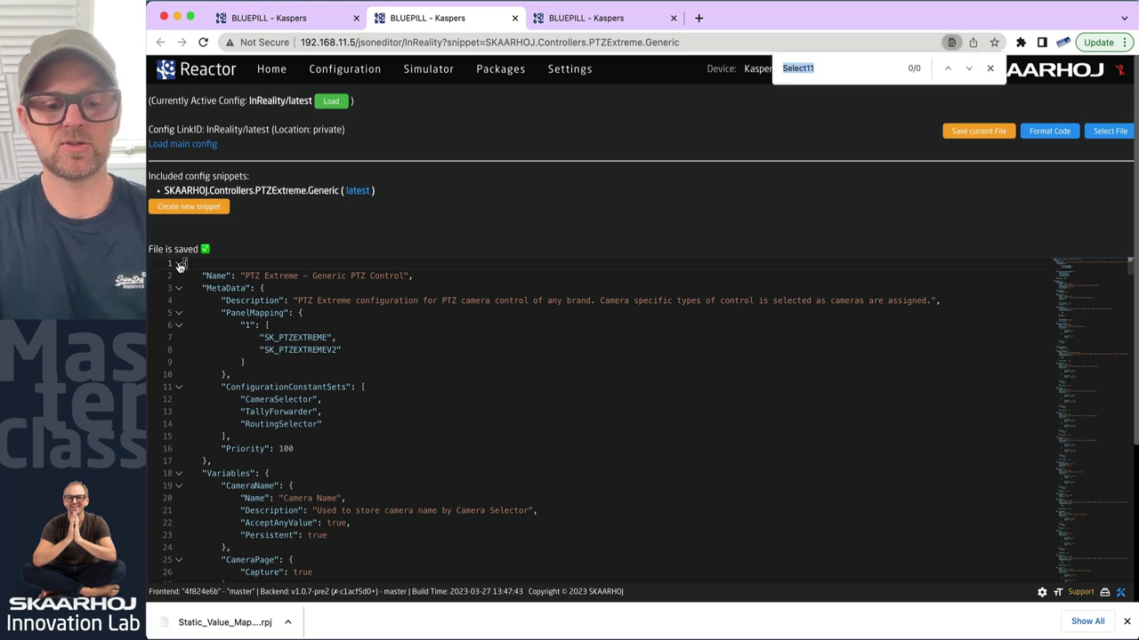
pyautogui.write('DeviceIndexGr')
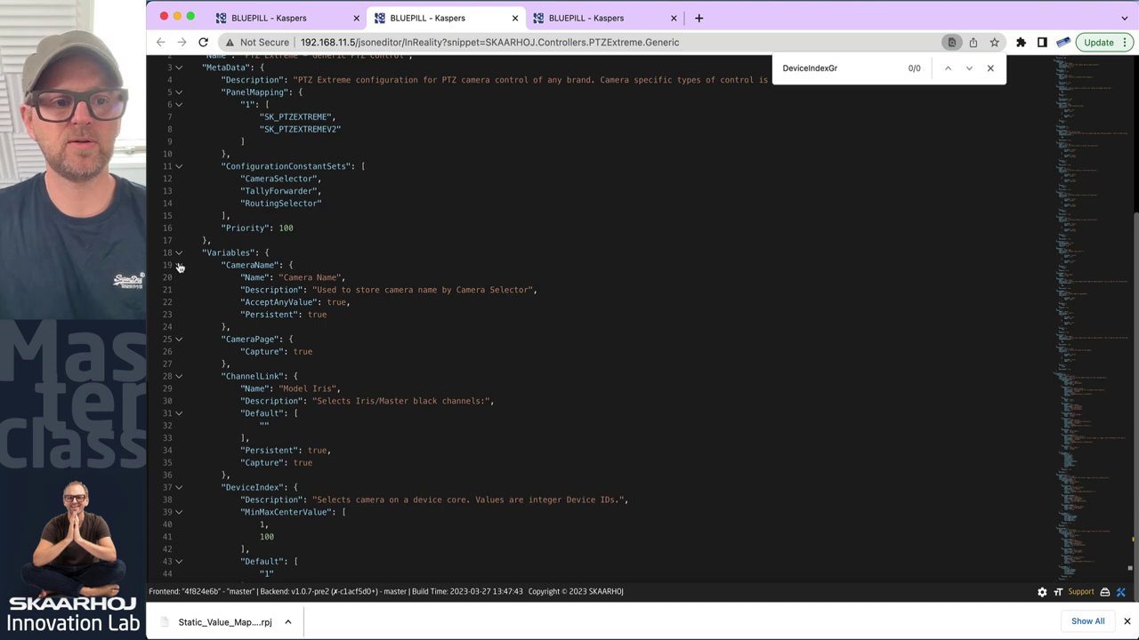
pyautogui.press('Escape')
pyautogui.click(563, 289)
pyautogui.press('super+f')
pyautogui.write('Dev')
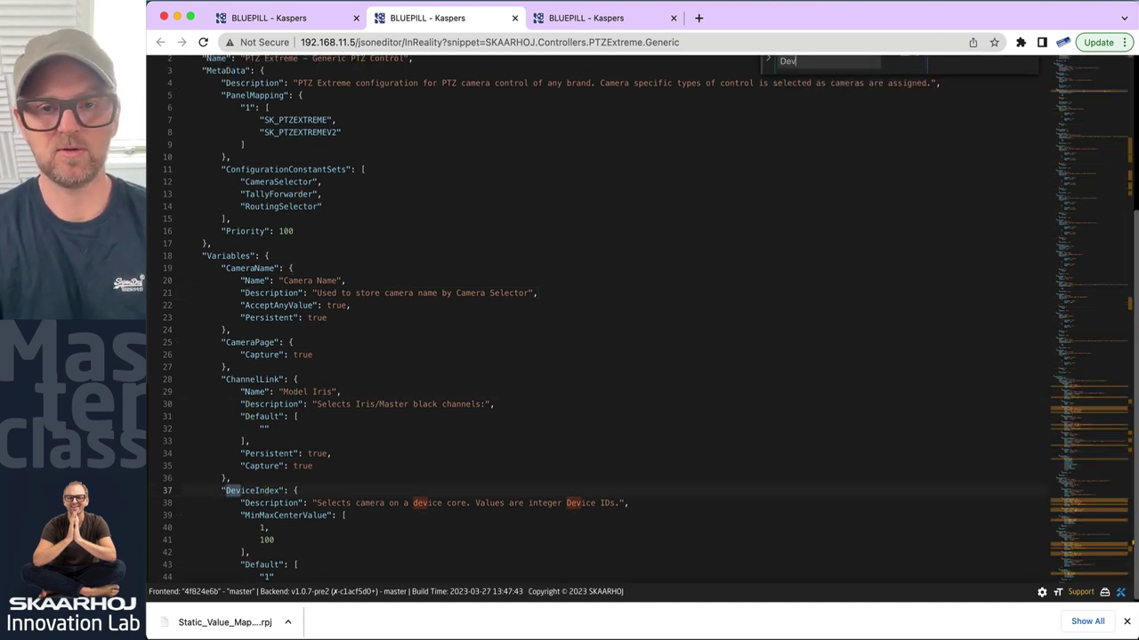
pyautogui.write('iceIndexGr')
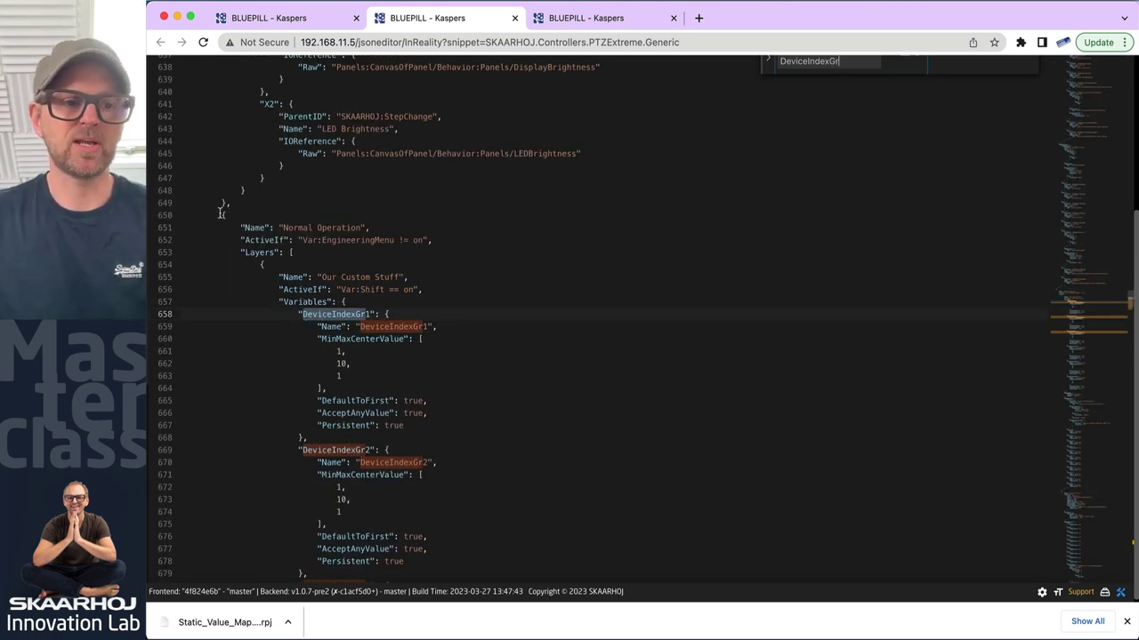
# Examine the DeviceIndex and LinkSelector variable definitions in the Our Custom Stuff JSON, folding and unfolding the Variables block.
pyautogui.click(178, 306)
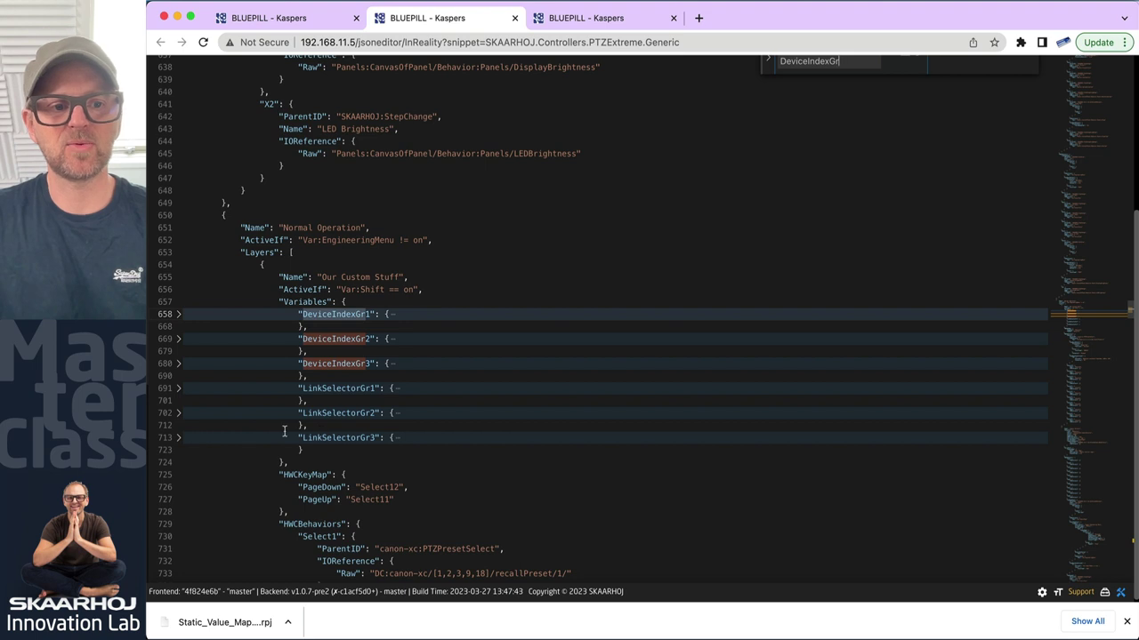
pyautogui.click(178, 303)
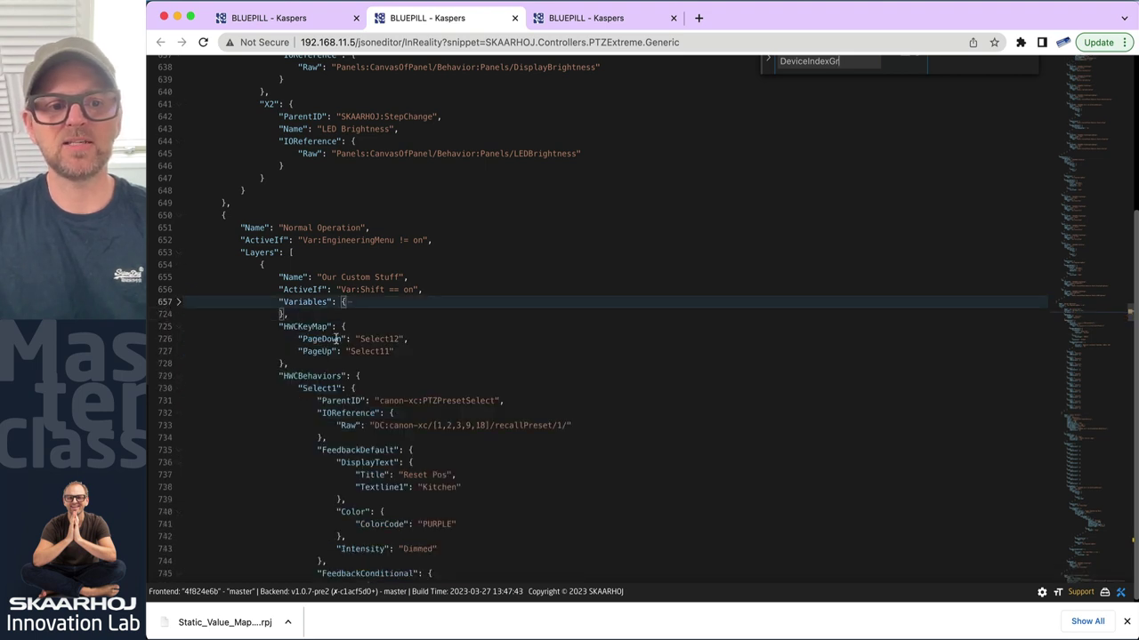
pyautogui.click(178, 303)
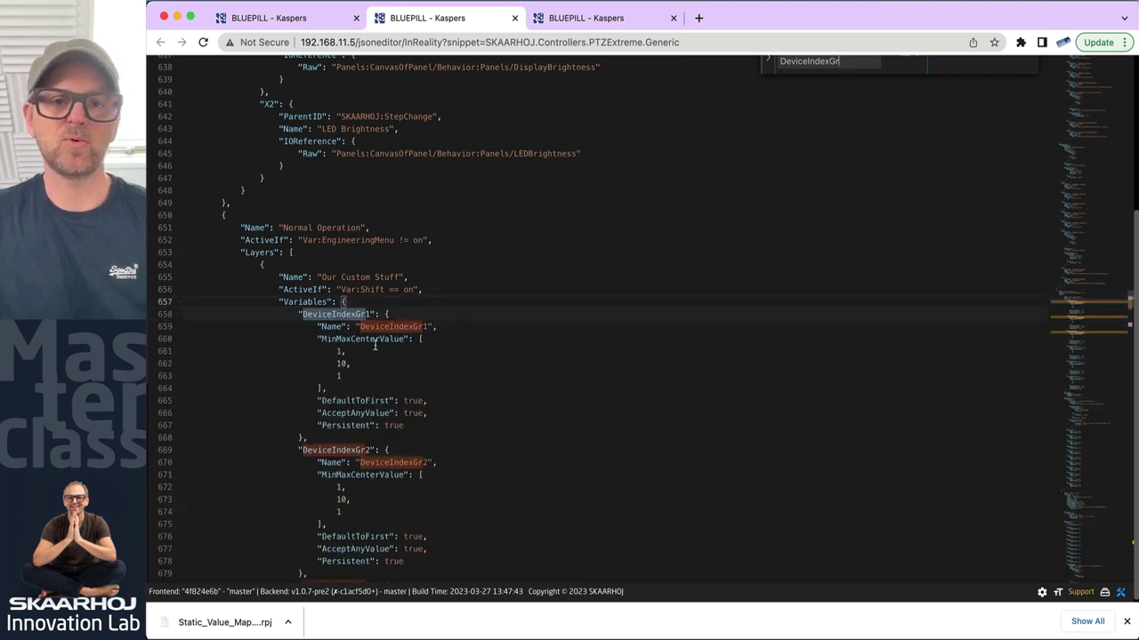
pyautogui.moveTo(375, 346)
pyautogui.scroll(-5, 426, 420)
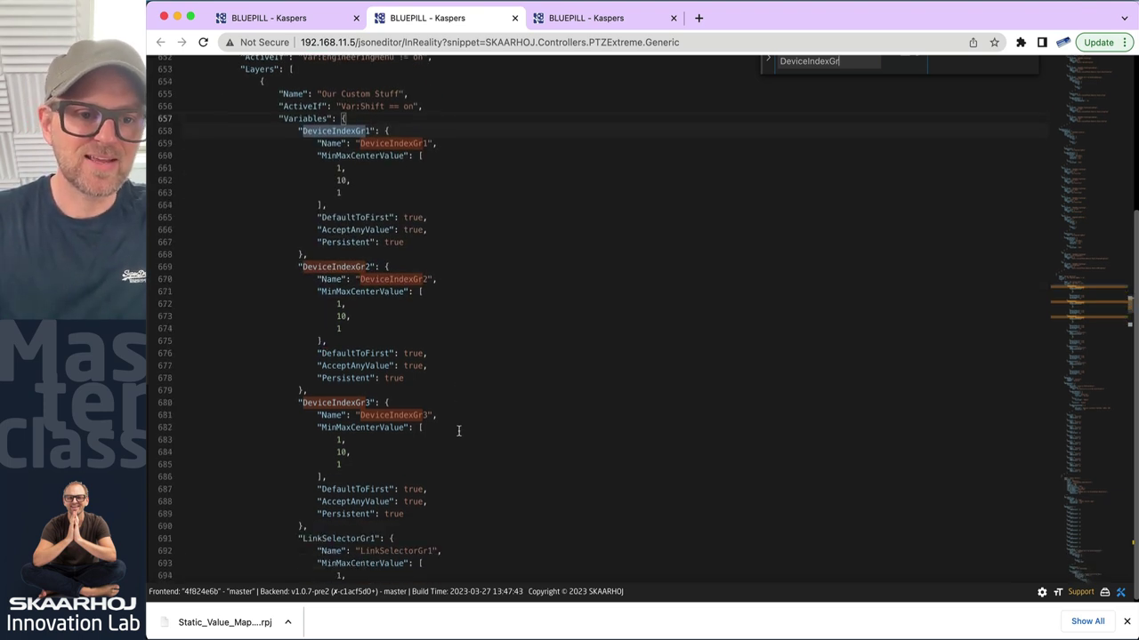
pyautogui.moveTo(322, 385); pyautogui.dragTo(313, 348)
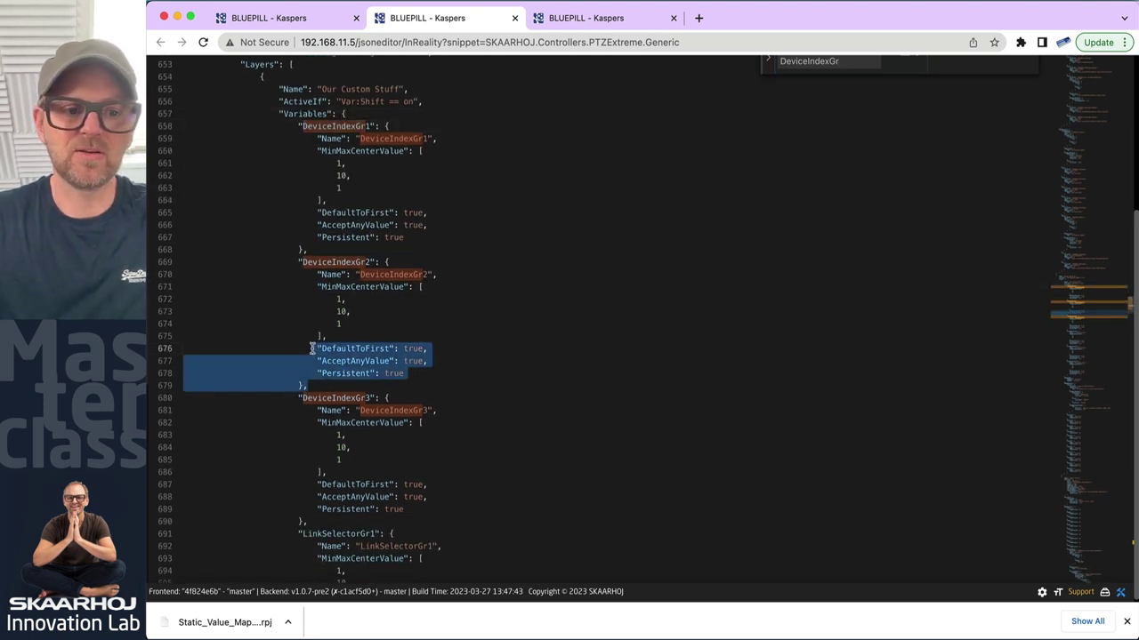
pyautogui.moveTo(455, 376); pyautogui.dragTo(291, 352)
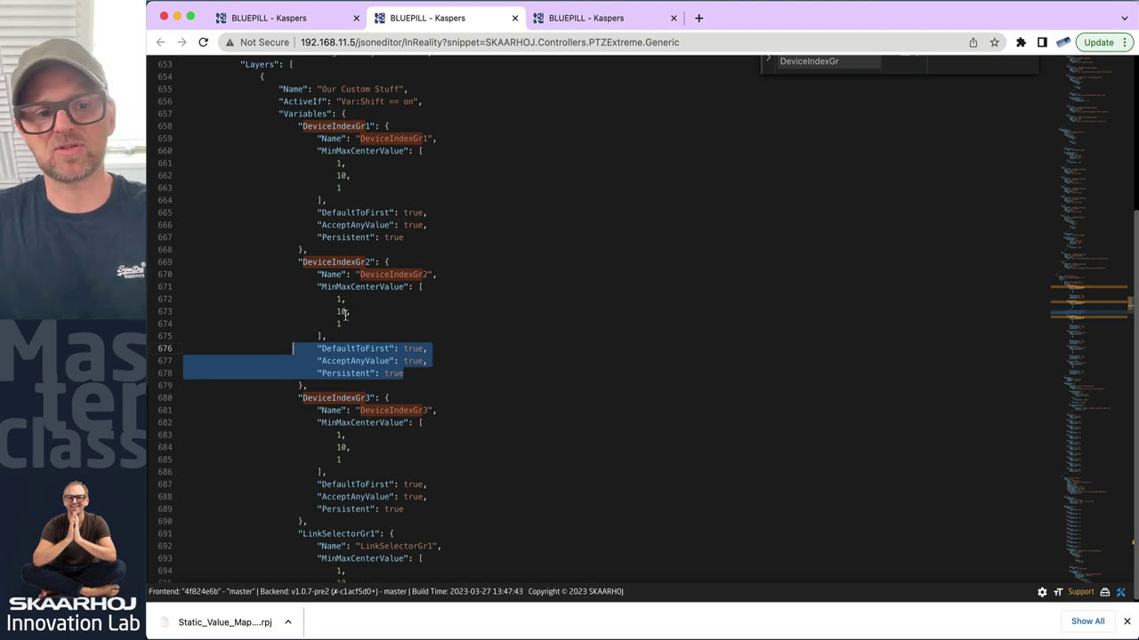
pyautogui.scroll(-10, 365, 493)
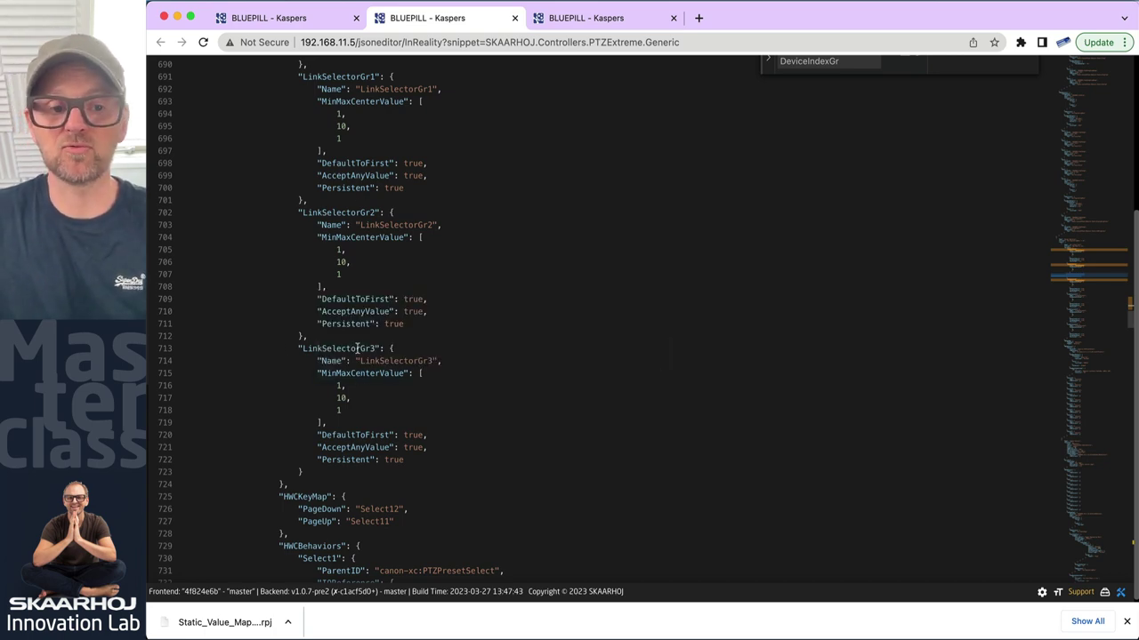
pyautogui.scroll(6, 394, 347)
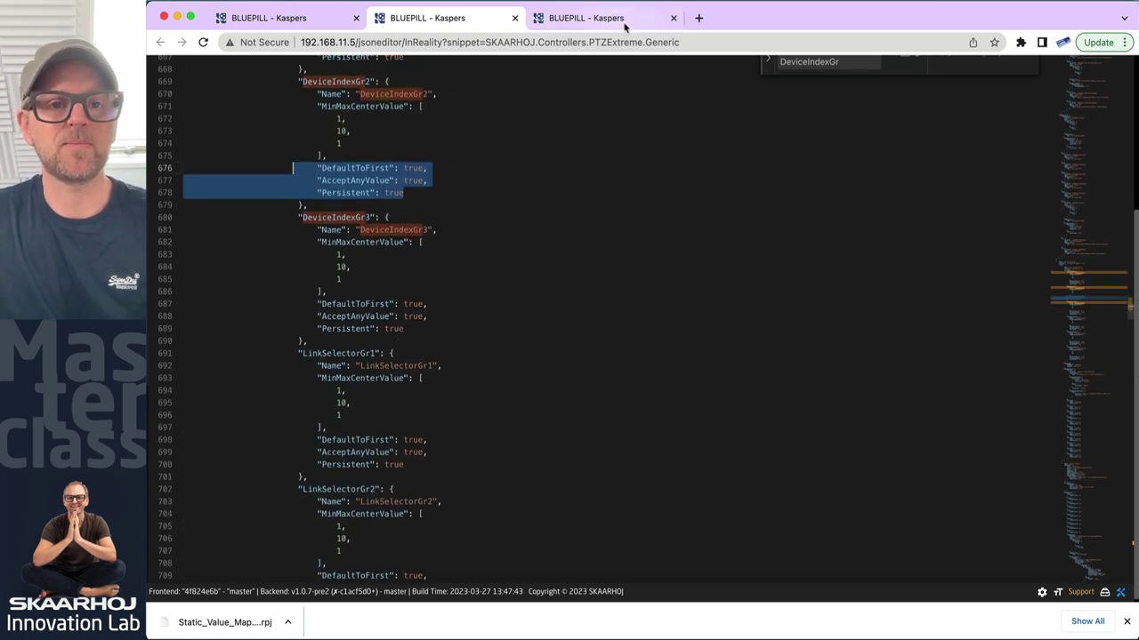
# Close both JSON editor pages and return to the controller configuration.
pyautogui.click(514, 17)
pyautogui.click(443, 21)
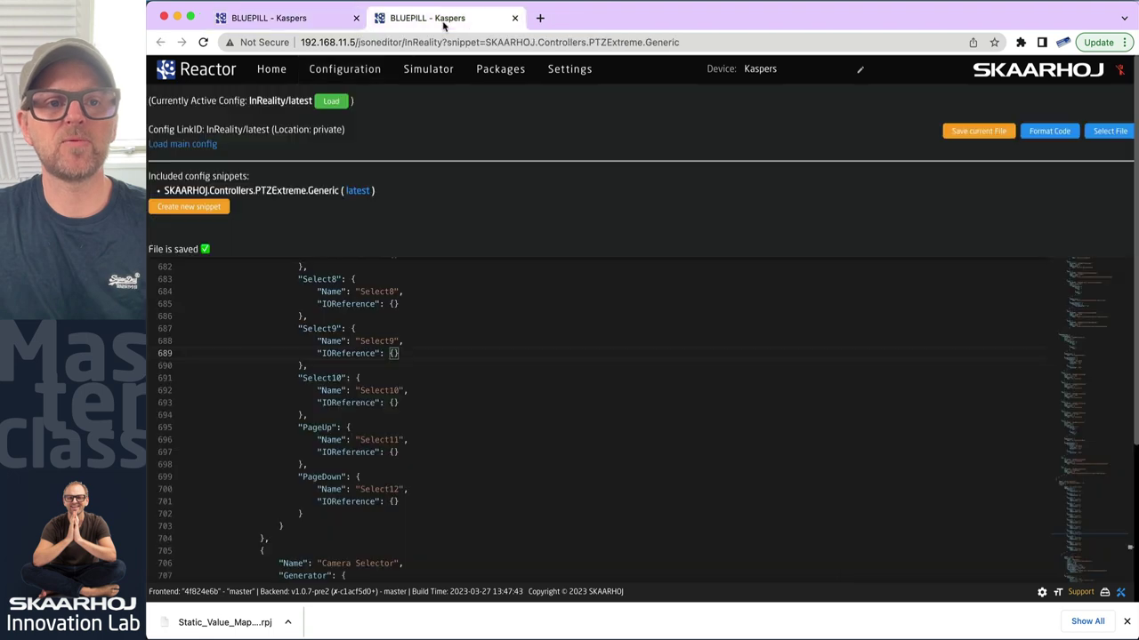
pyautogui.click(514, 18)
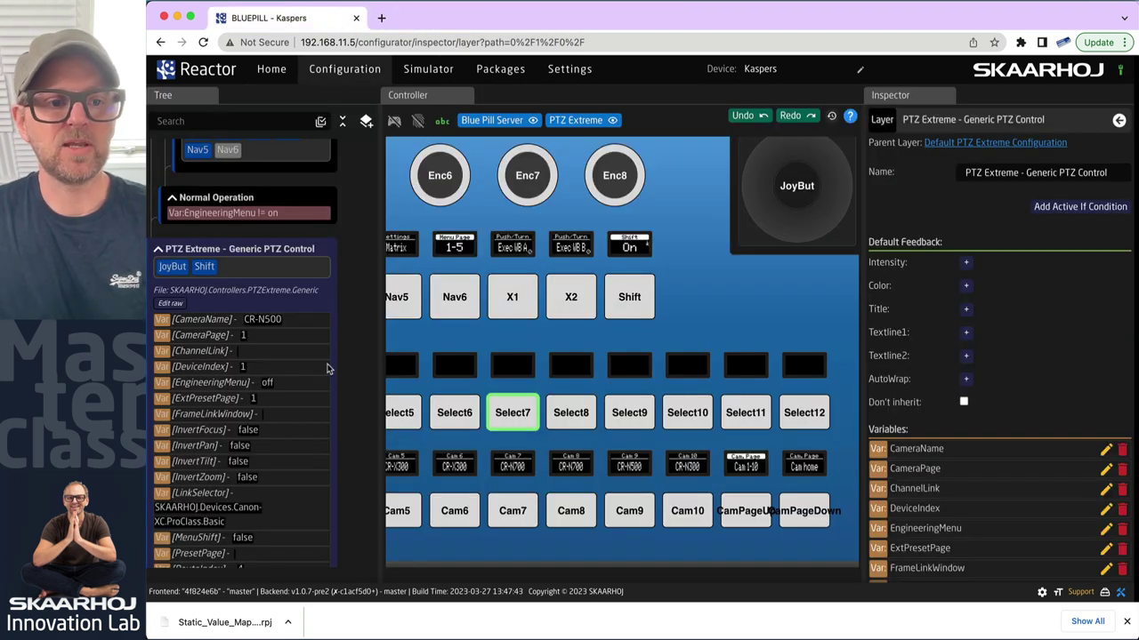
# Open the Select7 behavior on the Our Custom Stuff layer and show its additional settings down to the event handlers.
pyautogui.scroll(15, 334, 371)
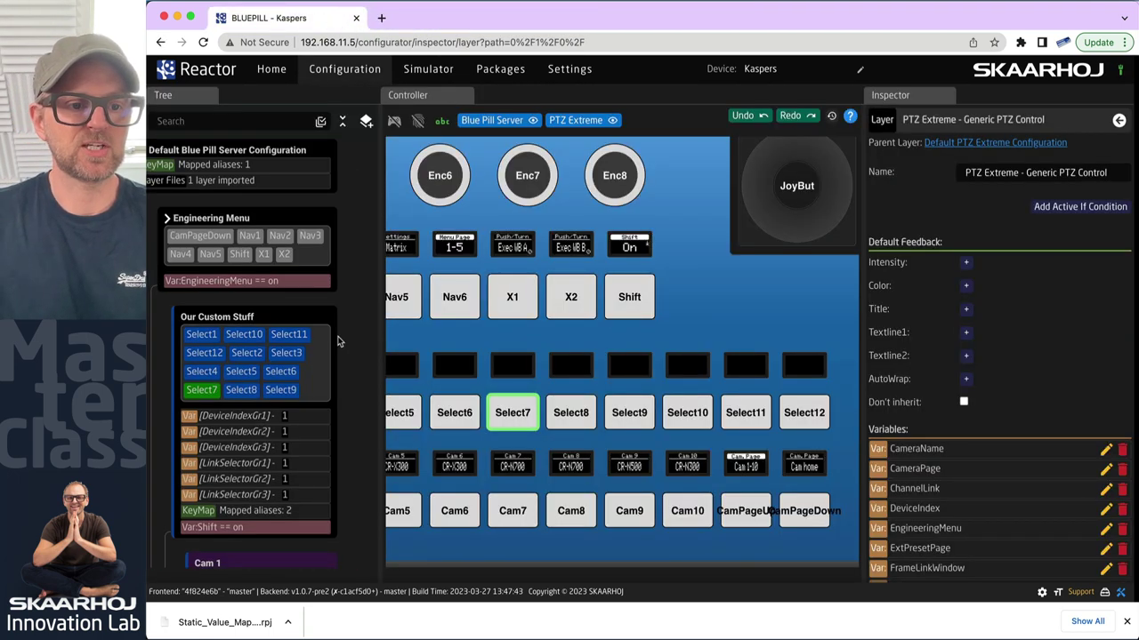
pyautogui.click(512, 422)
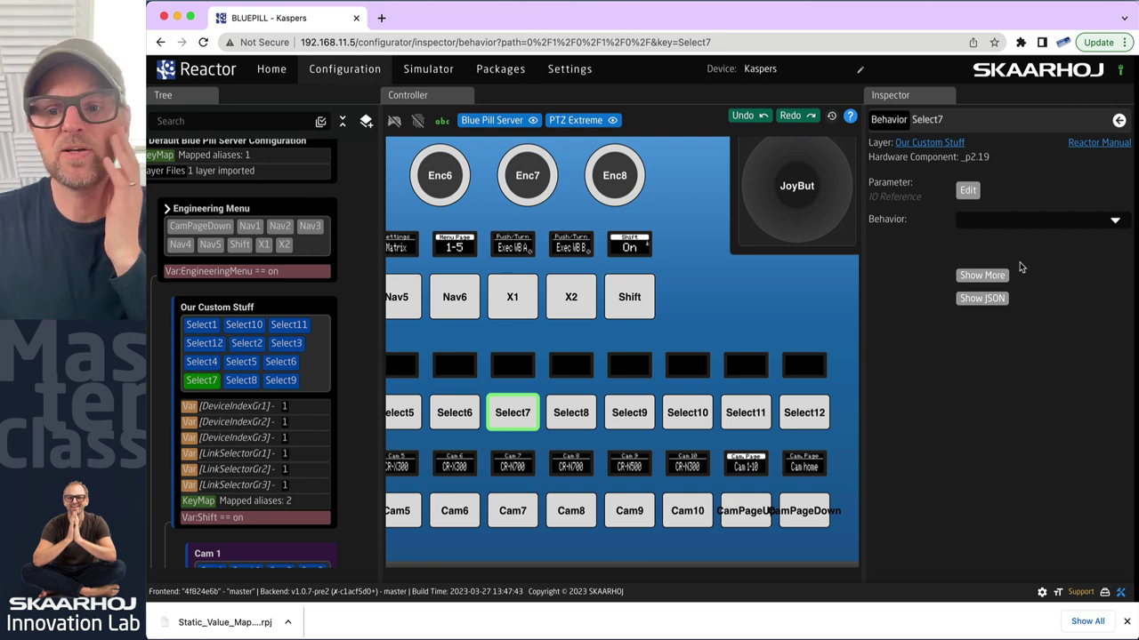
pyautogui.click(982, 277)
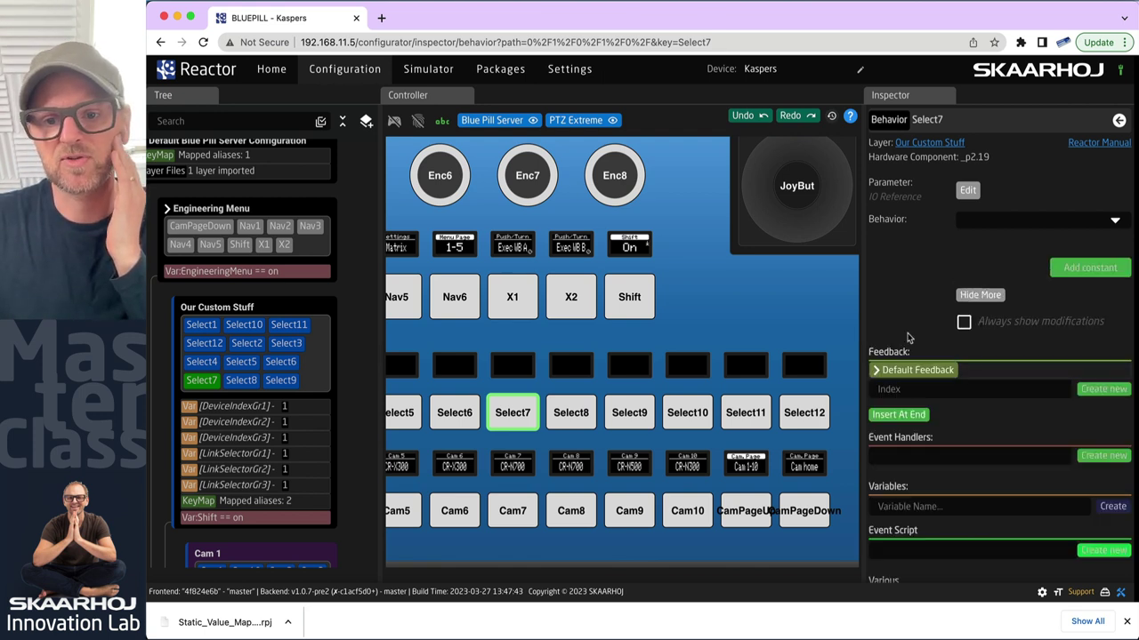
pyautogui.scroll(-3, 916, 355)
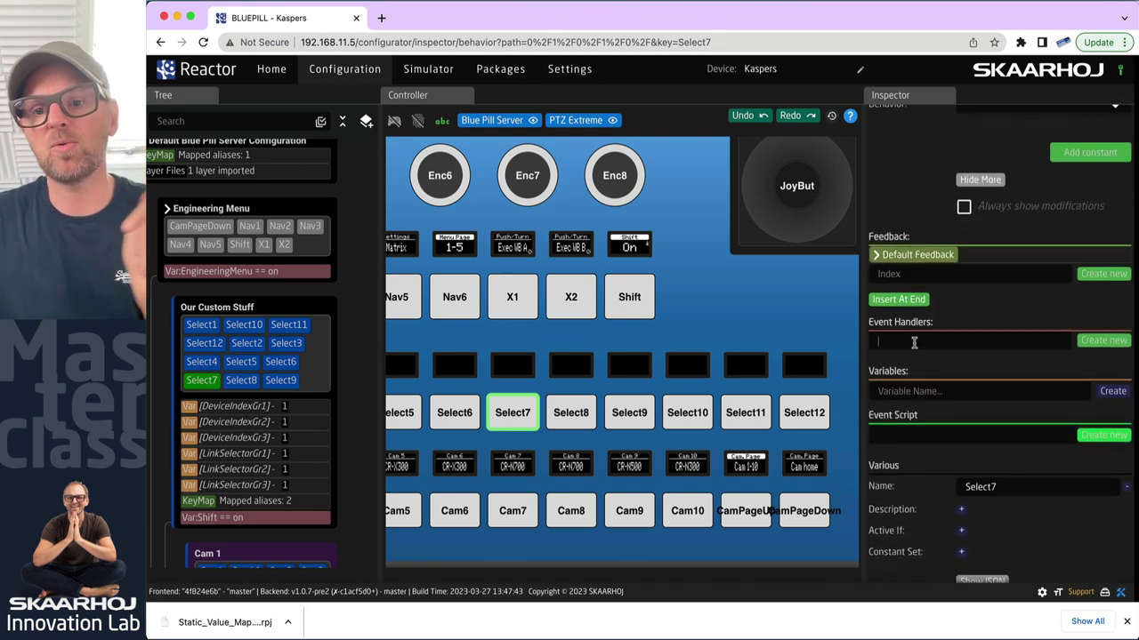